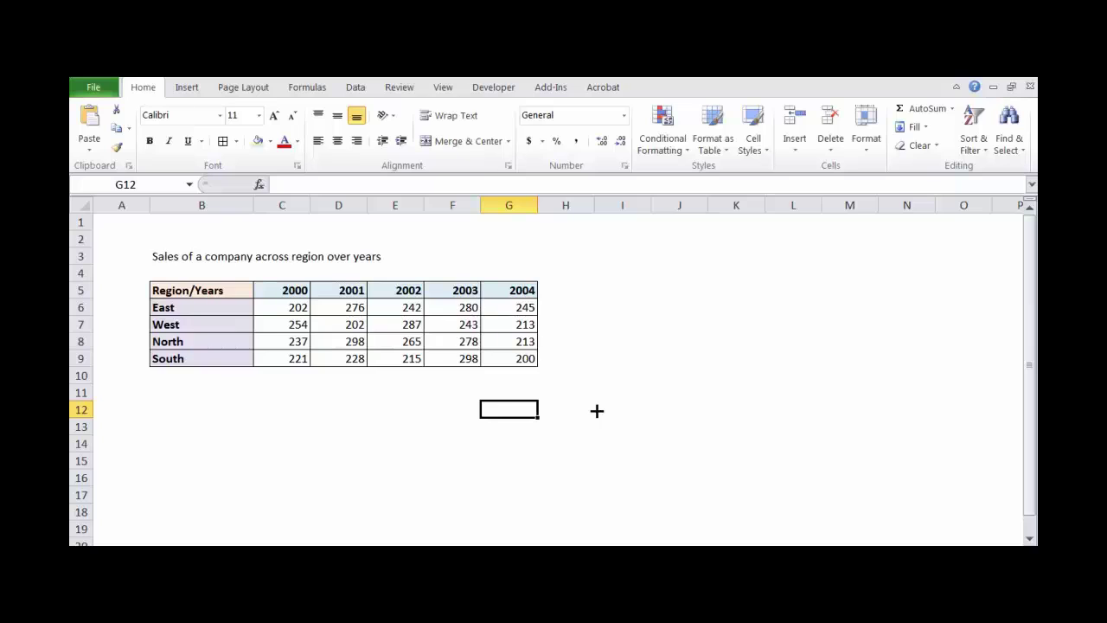
# In red ink, circle 'Sales' and underline the title, bracket East–South, and circle the 2000 figures.
pyautogui.moveTo(192, 246); pyautogui.dragTo(234, 264)
pyautogui.moveTo(291, 271); pyautogui.dragTo(410, 272)
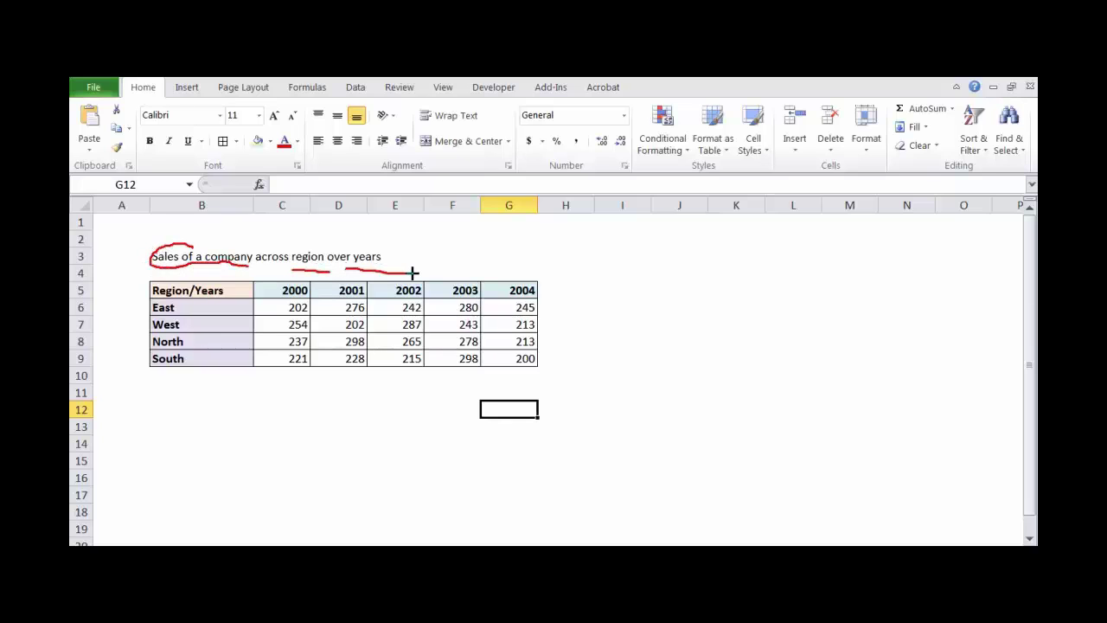
pyautogui.moveTo(163, 297)
pyautogui.mouseDown()
pyautogui.moveTo(136, 321)
pyautogui.moveTo(144, 373)
pyautogui.moveTo(196, 321)
pyautogui.moveTo(178, 297)
pyautogui.mouseUp()
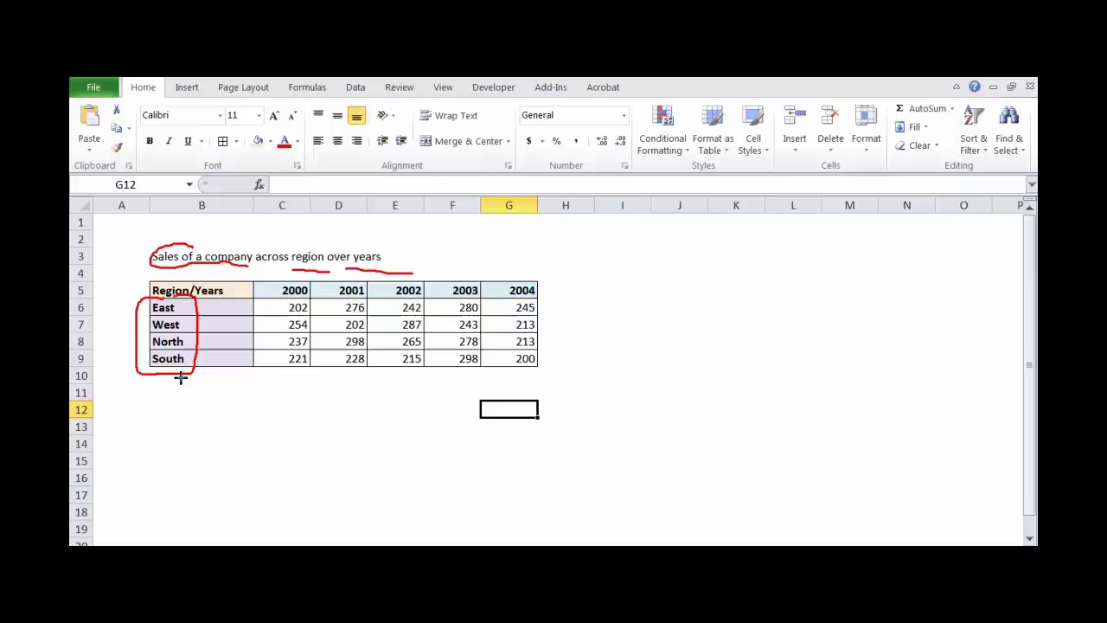
pyautogui.moveTo(273, 299)
pyautogui.mouseDown()
pyautogui.moveTo(269, 370)
pyautogui.moveTo(316, 371)
pyautogui.moveTo(312, 298)
pyautogui.moveTo(285, 318)
pyautogui.mouseUp()
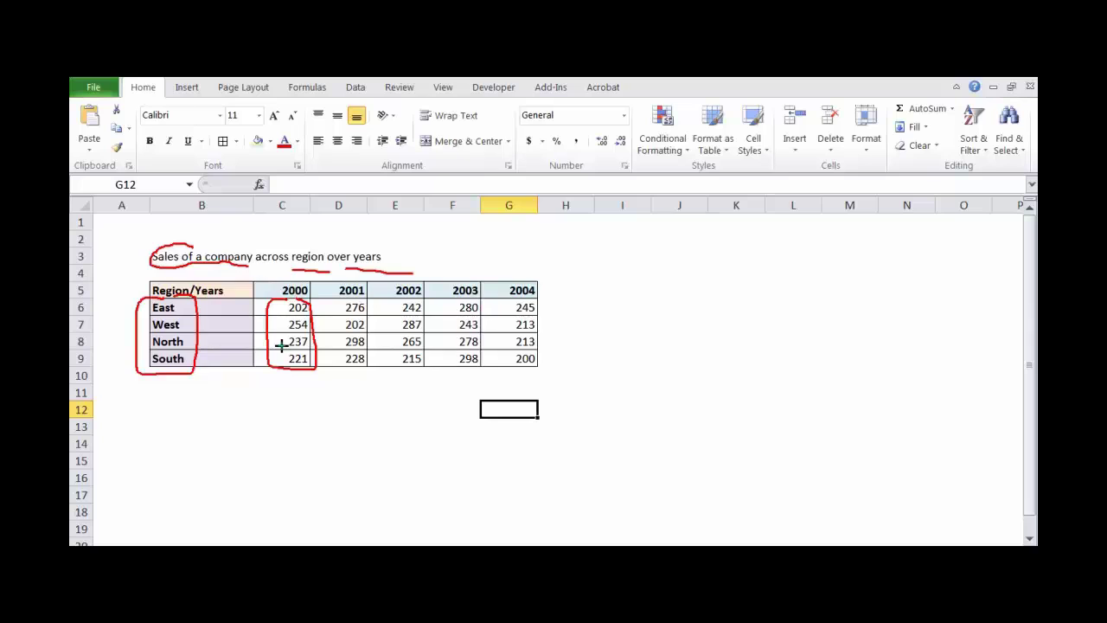
# Clear the ink, then select regions East–South (B6:B9) together with the 2000 figures (C6:C9).
pyautogui.press('Escape')
pyautogui.click(648, 339)
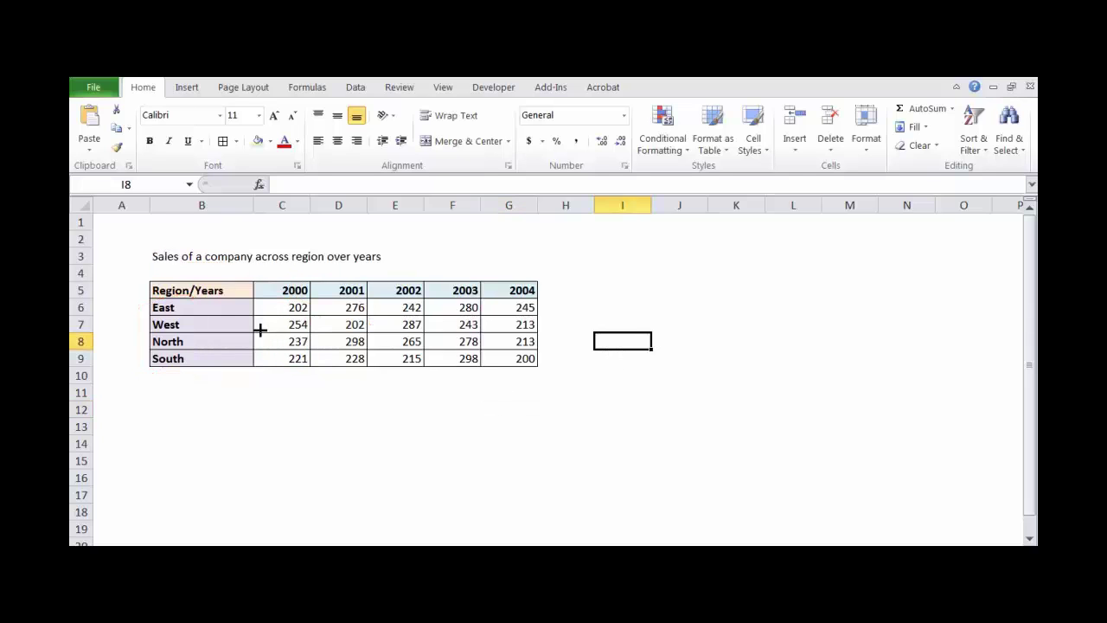
pyautogui.moveTo(245, 307)
pyautogui.mouseDown()
pyautogui.moveTo(228, 318)
pyautogui.moveTo(222, 353)
pyautogui.mouseUp()
pyautogui.keyDown('ctrl'); pyautogui.moveTo(296, 310); pyautogui.dragTo(288, 356); pyautogui.keyUp('ctrl')
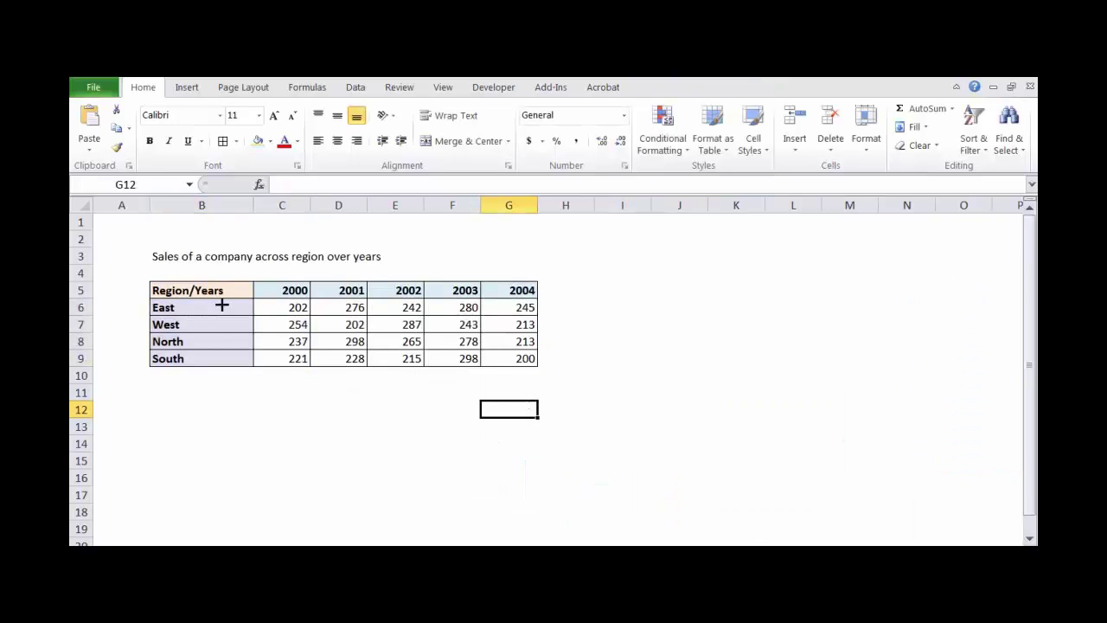
pyautogui.moveTo(236, 309); pyautogui.dragTo(231, 354)
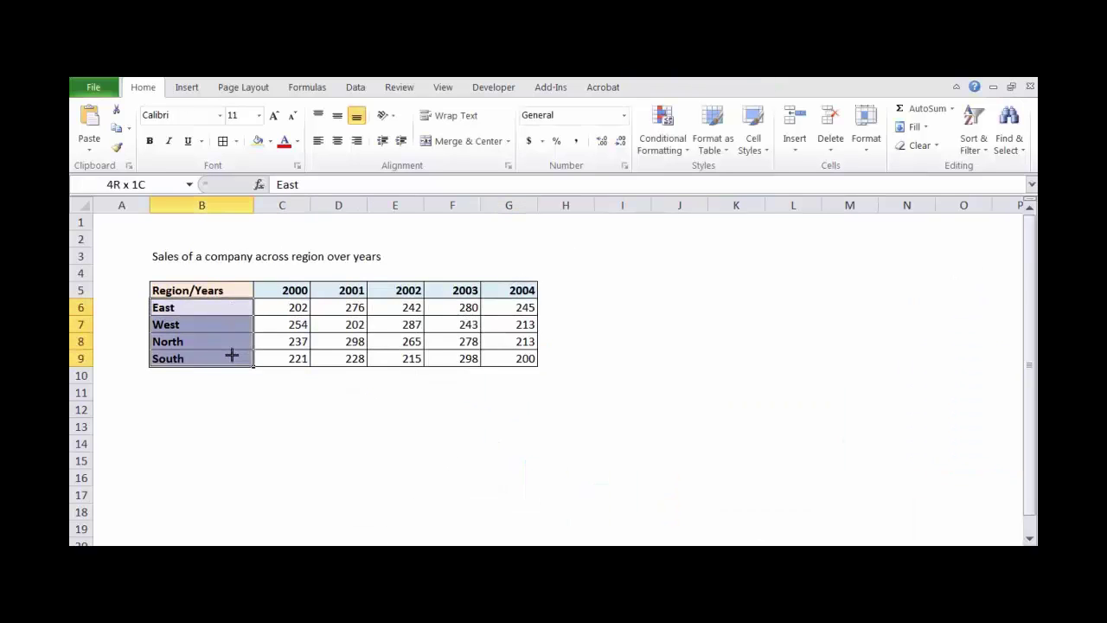
pyautogui.moveTo(294, 309); pyautogui.dragTo(294, 357)
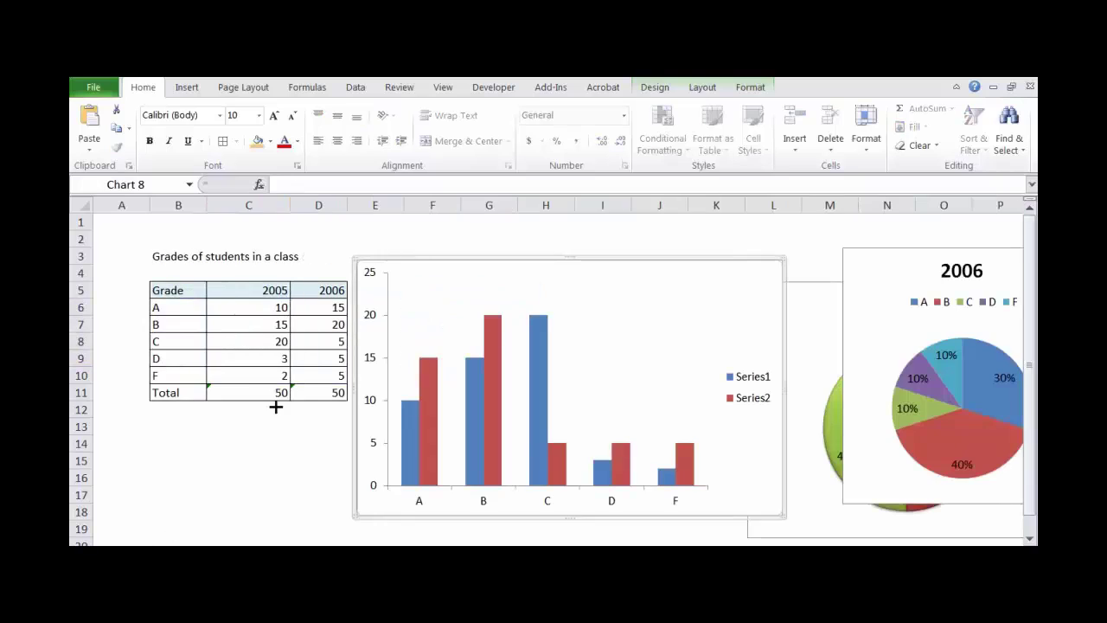
# Select, then deselect, the 2005 and 2006 grade count columns.
pyautogui.moveTo(276, 307); pyautogui.dragTo(277, 375)
pyautogui.moveTo(318, 289); pyautogui.dragTo(327, 358)
pyautogui.click(327, 425)
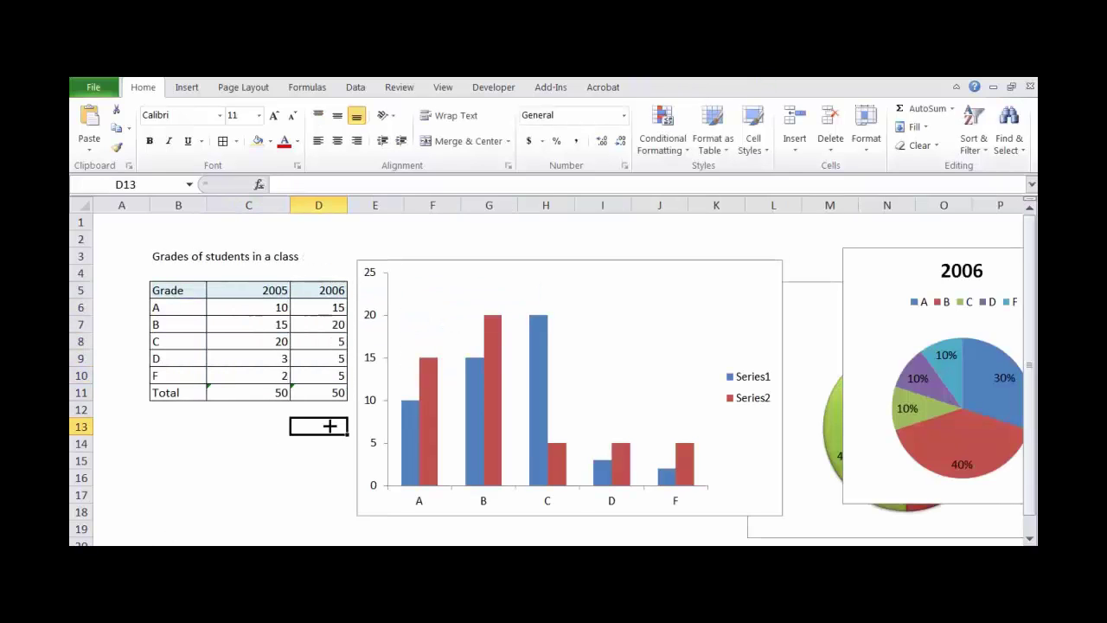
pyautogui.moveTo(284, 308)
pyautogui.mouseDown()
pyautogui.moveTo(271, 387)
pyautogui.moveTo(286, 367)
pyautogui.mouseUp()
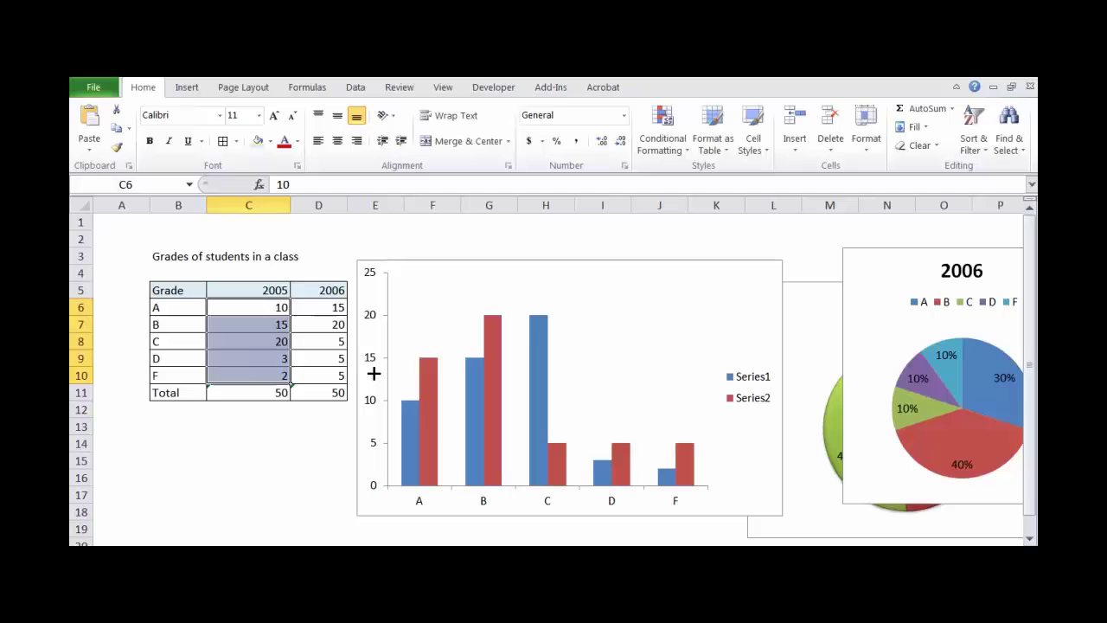
pyautogui.click(327, 322)
# Drag the grades bar chart down to the lower right, over the pie chart.
pyautogui.click(603, 270)
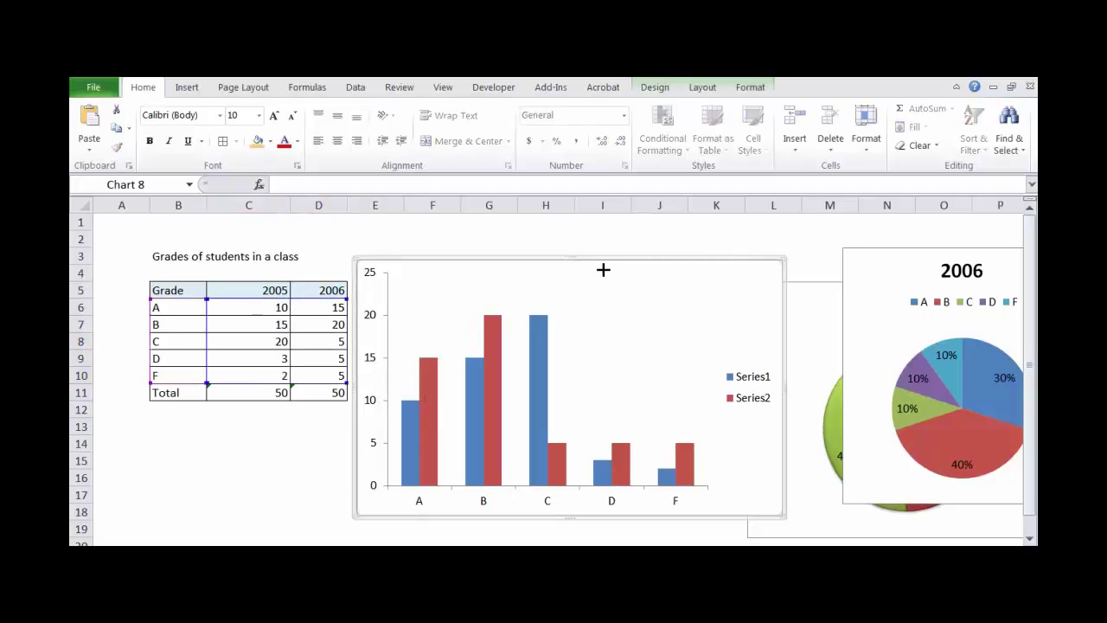
pyautogui.moveTo(603, 271); pyautogui.dragTo(1004, 356)
pyautogui.click(545, 424)
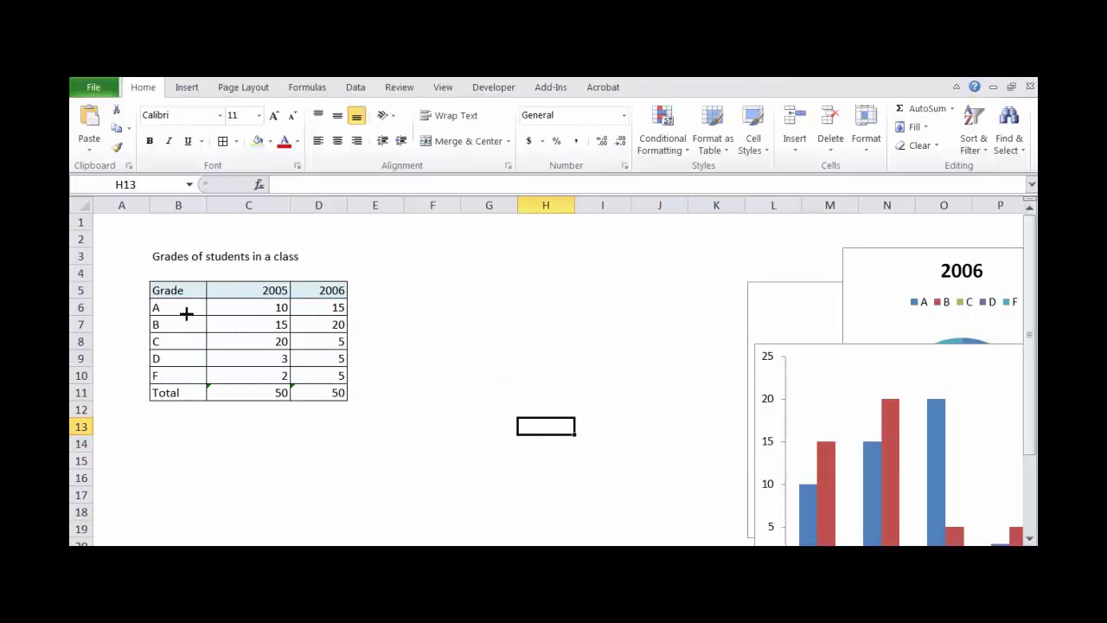
# Change the grades chart type to a 100% Stacked Column chart.
pyautogui.click(870, 348)
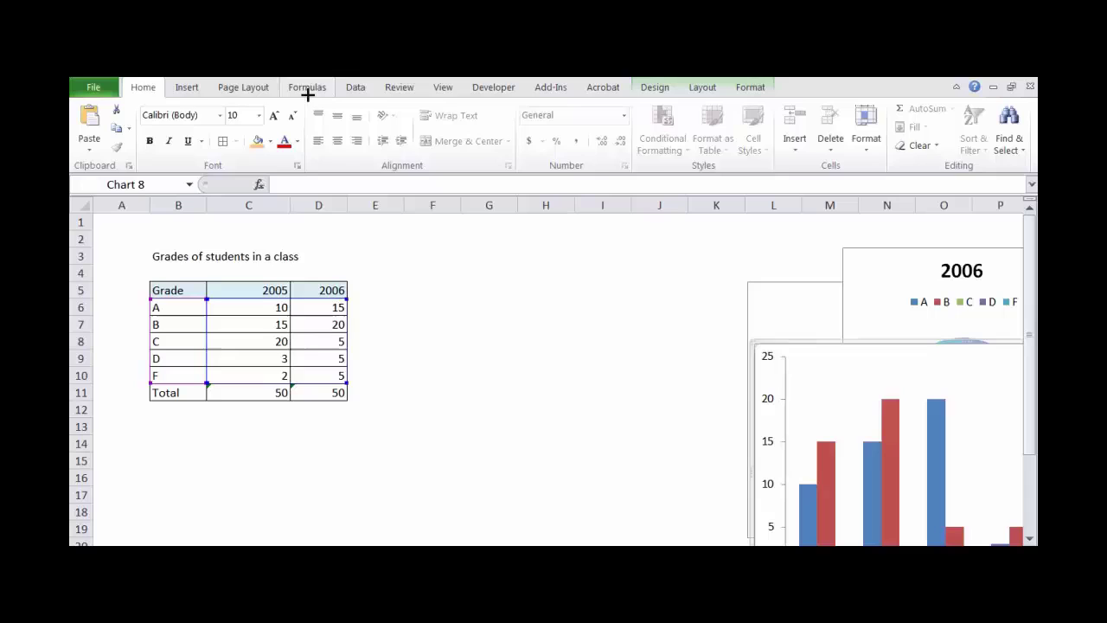
pyautogui.click(192, 88)
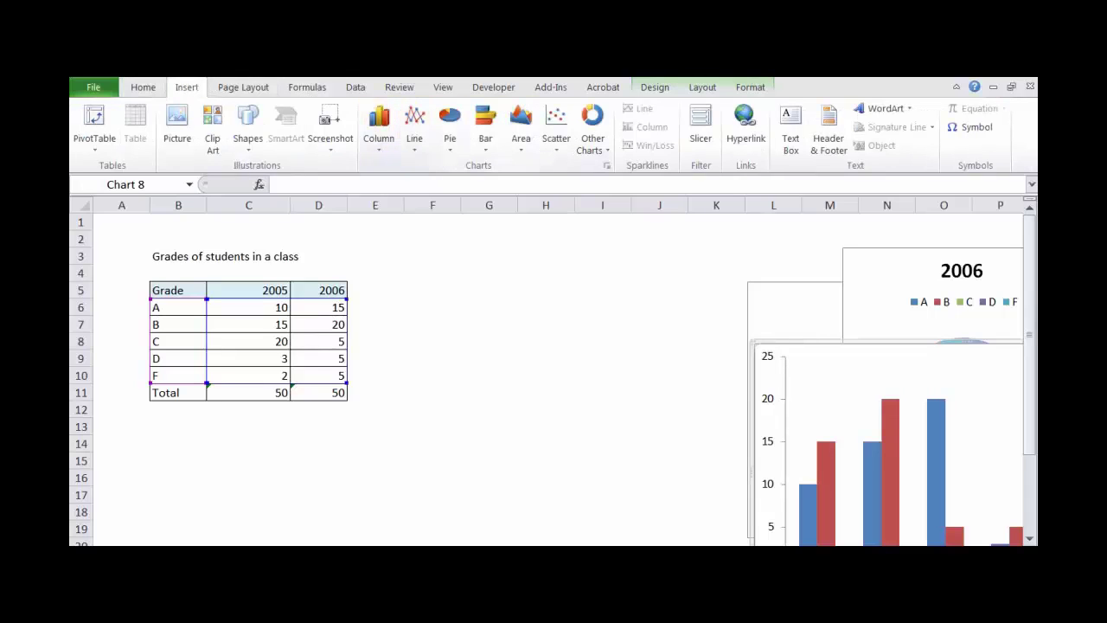
pyautogui.click(372, 154)
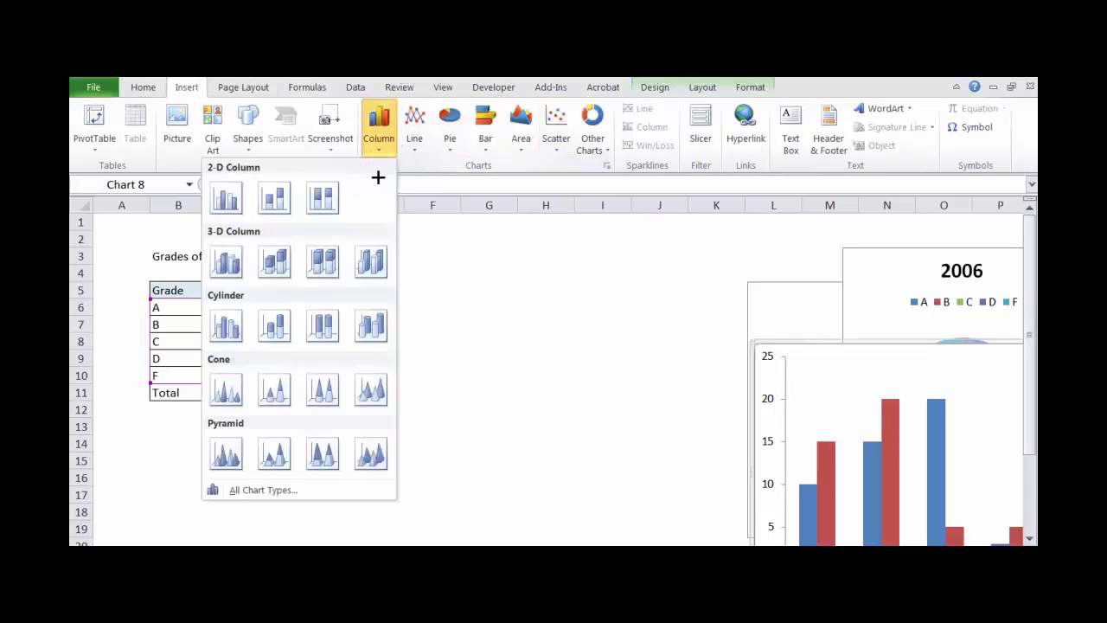
pyautogui.click(322, 199)
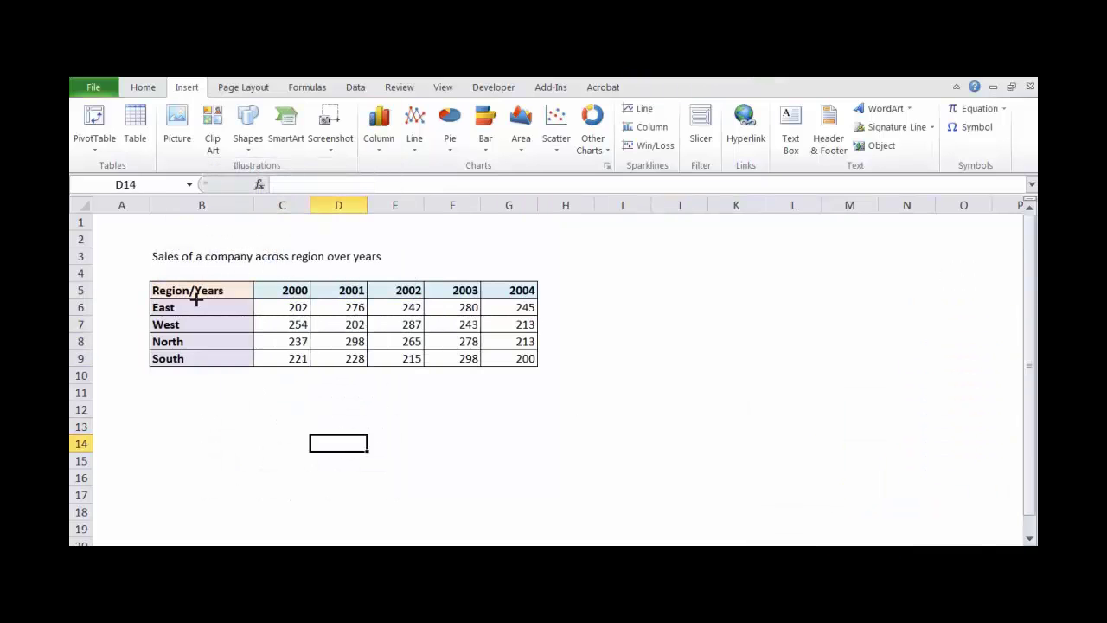
# Insert a 100% stacked column chart from the region names and five years of sales (B6:G9).
pyautogui.moveTo(237, 307); pyautogui.dragTo(521, 360)
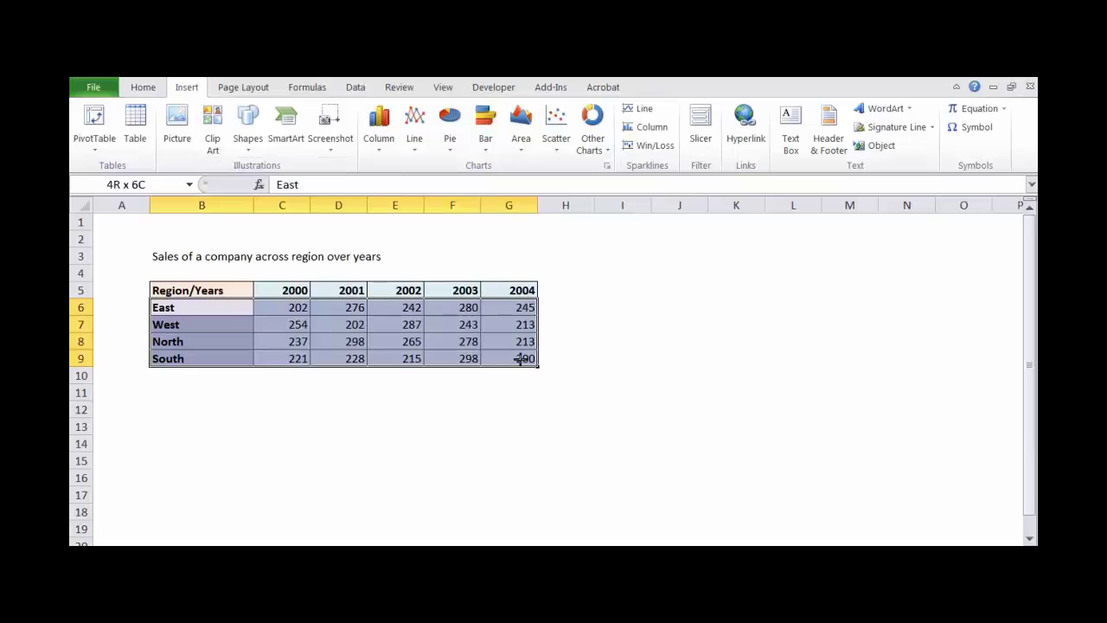
pyautogui.click(378, 137)
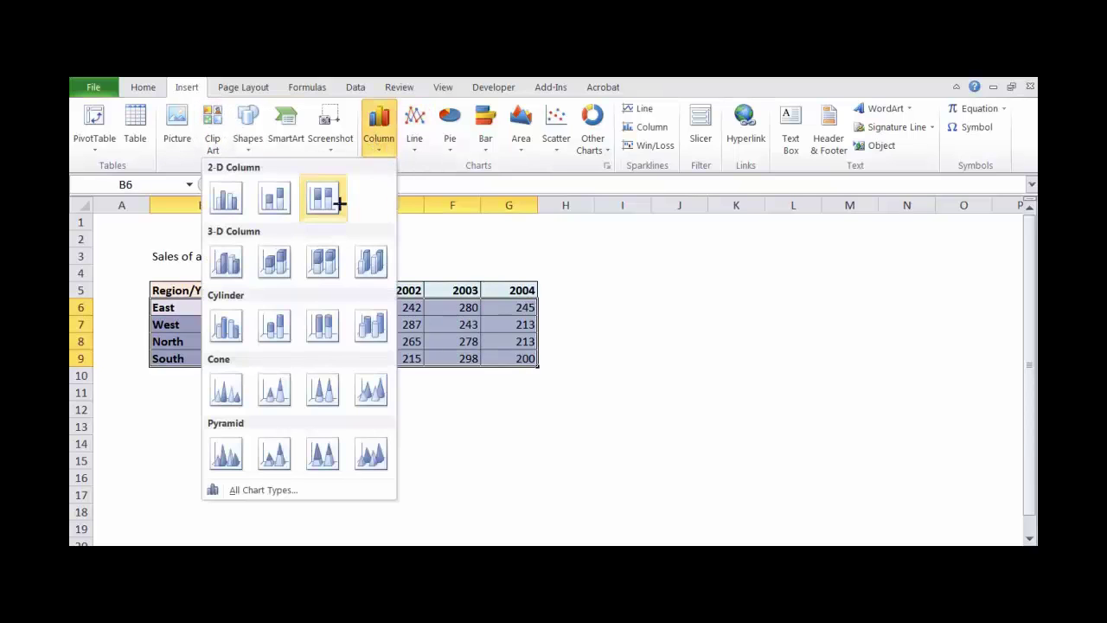
pyautogui.click(318, 203)
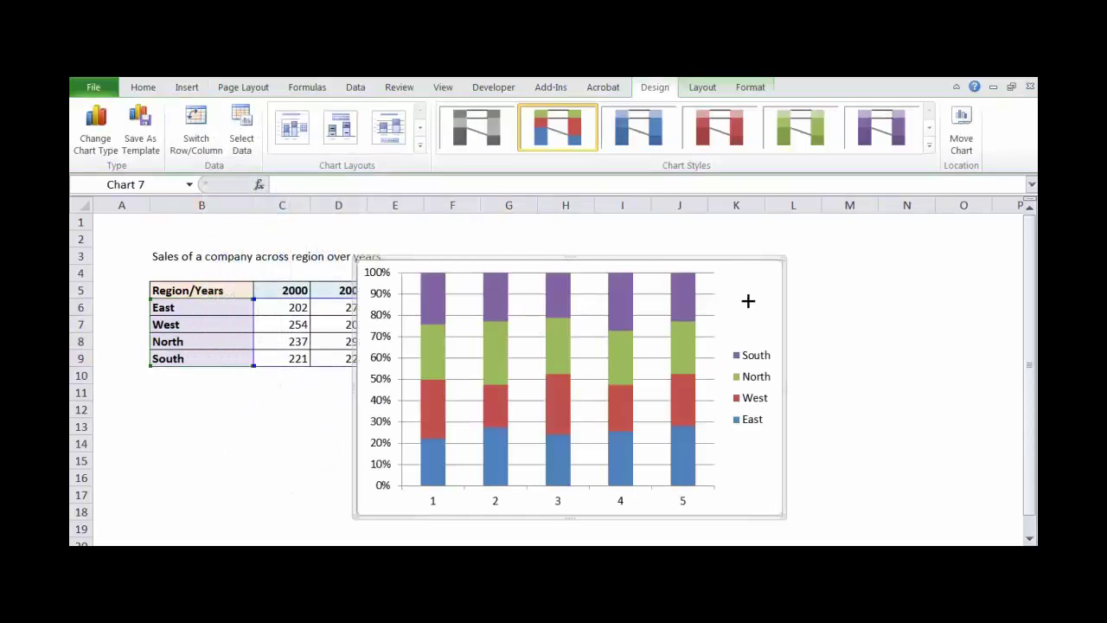
# Move the new chart to the right of the table and deselect it.
pyautogui.moveTo(760, 260); pyautogui.dragTo(819, 267)
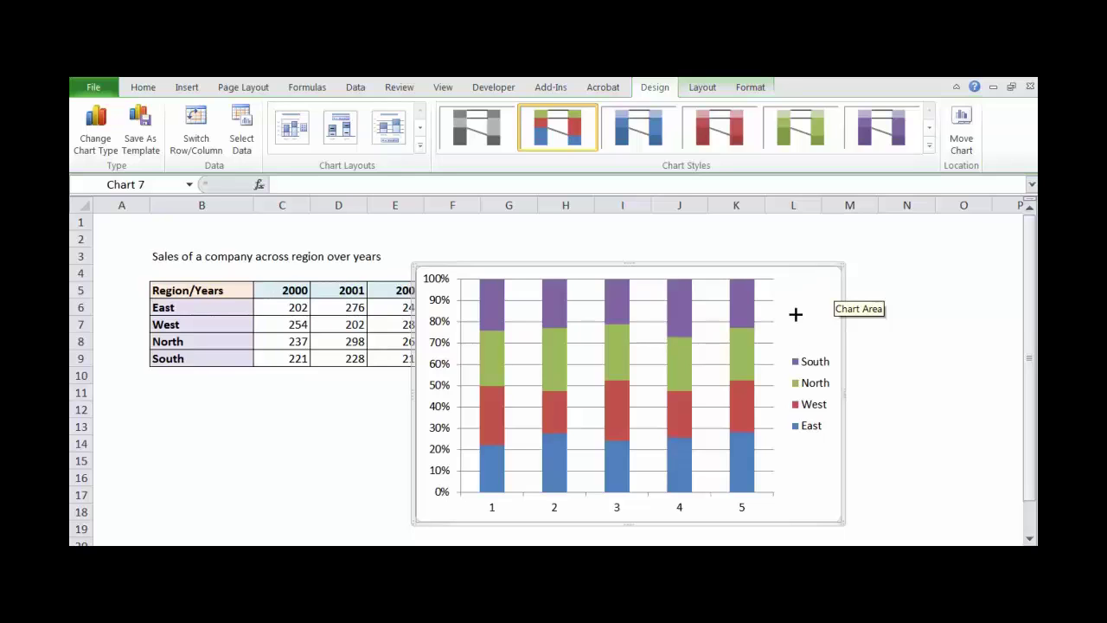
pyautogui.moveTo(816, 287); pyautogui.dragTo(900, 266)
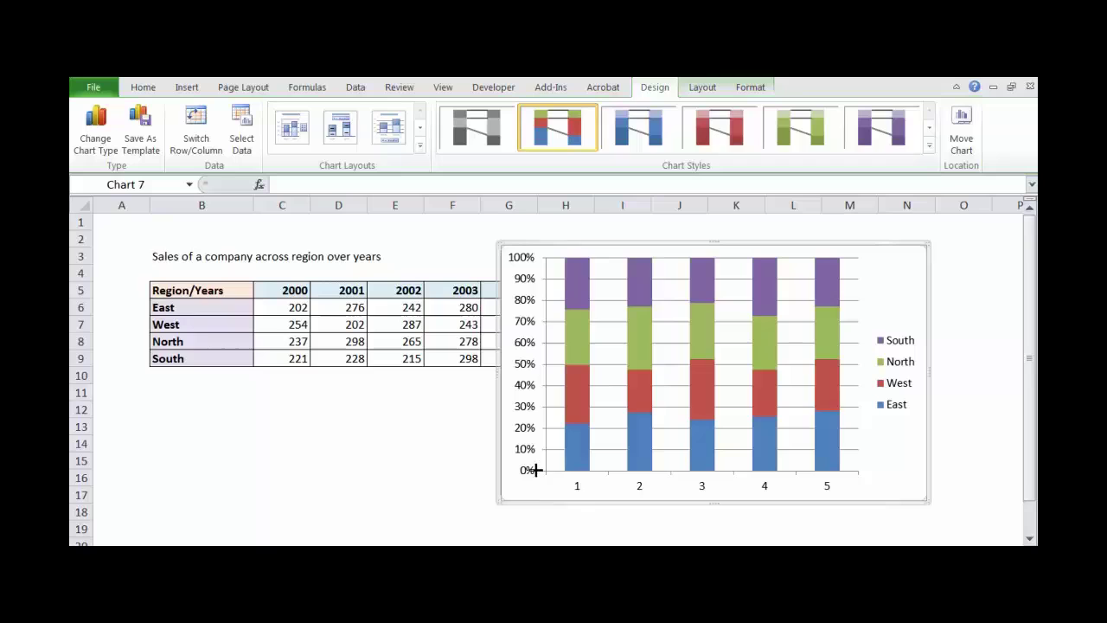
pyautogui.click(578, 488)
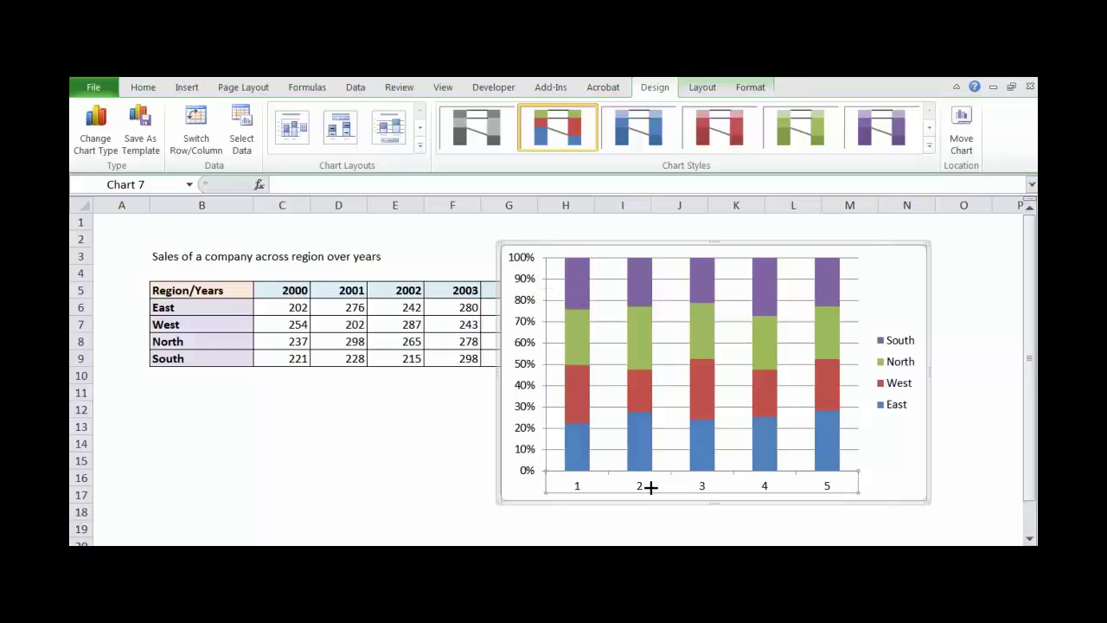
pyautogui.click(904, 491)
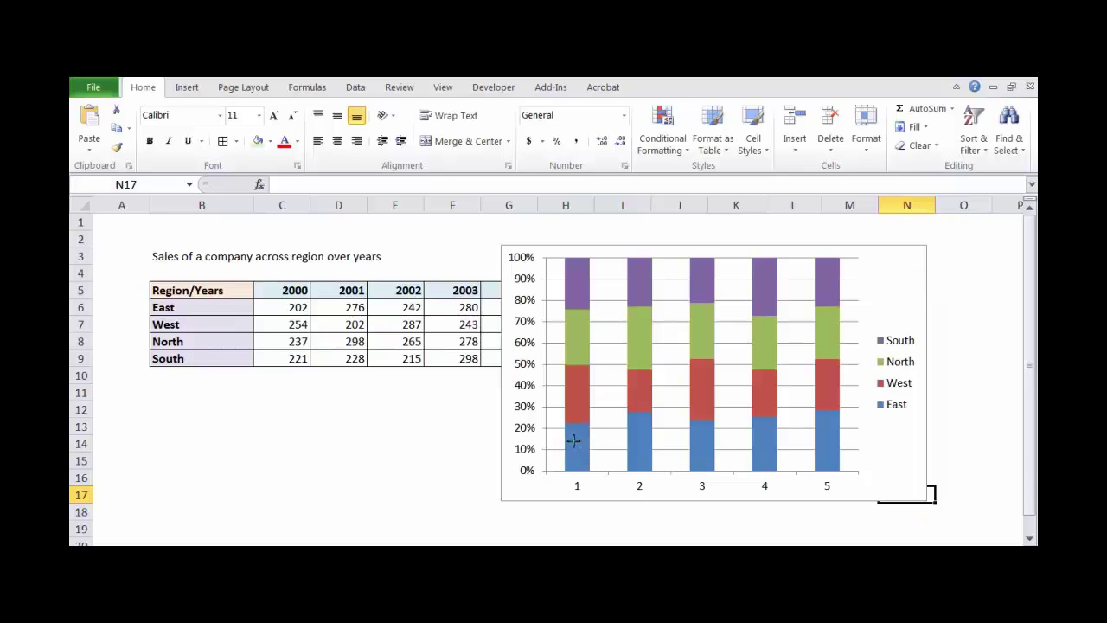
# Pen-mark the East and West segments in columns 1, 2 and 5, then shift the chart slightly left and down.
pyautogui.moveTo(574, 441); pyautogui.dragTo(640, 419)
pyautogui.moveTo(827, 410)
pyautogui.mouseDown()
pyautogui.moveTo(811, 416)
pyautogui.moveTo(840, 403)
pyautogui.moveTo(829, 405)
pyautogui.mouseUp()
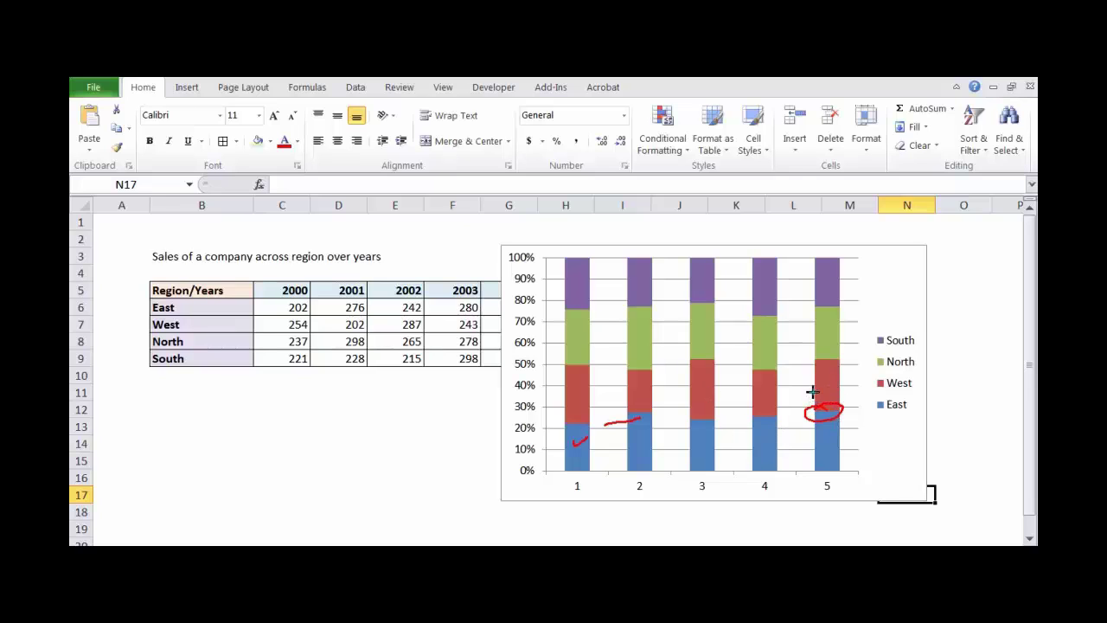
pyautogui.moveTo(827, 356)
pyautogui.mouseDown()
pyautogui.moveTo(818, 441)
pyautogui.moveTo(852, 412)
pyautogui.moveTo(832, 368)
pyautogui.mouseUp()
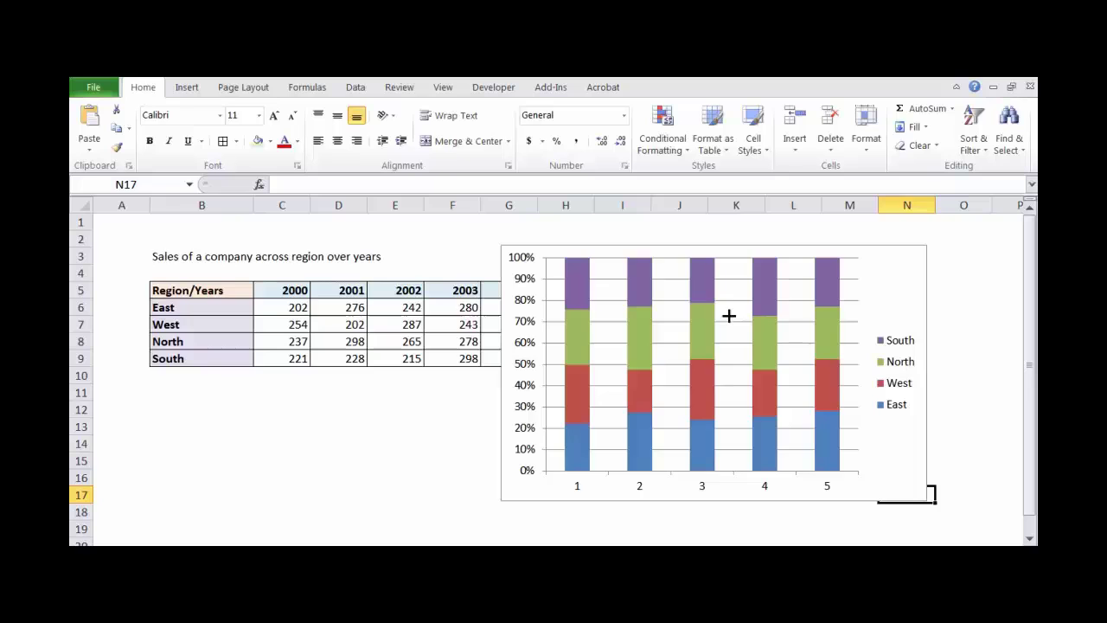
pyautogui.moveTo(896, 257); pyautogui.dragTo(885, 263)
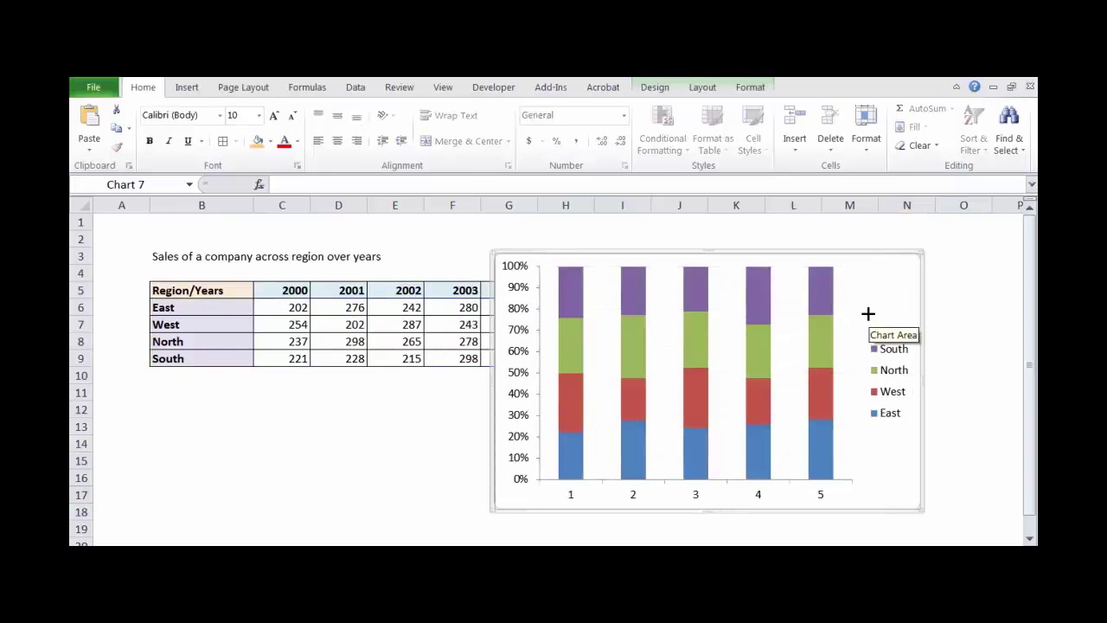
# Try several Chart Layouts, settling on one with axis titles, gridlines and a right legend.
pyautogui.click(820, 292)
pyautogui.click(900, 287)
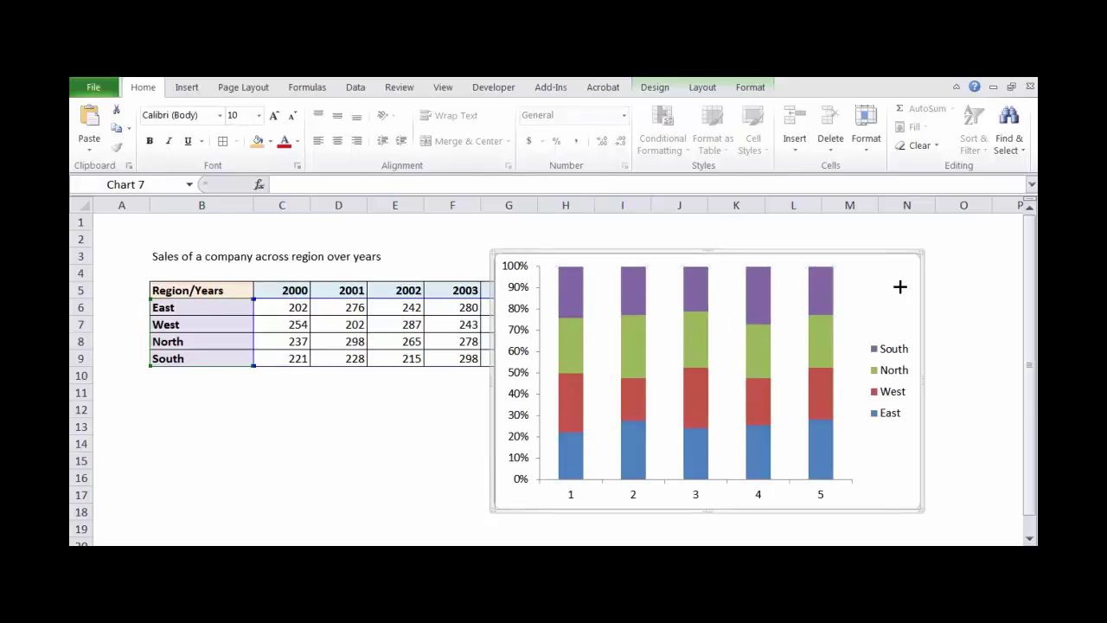
pyautogui.click(661, 87)
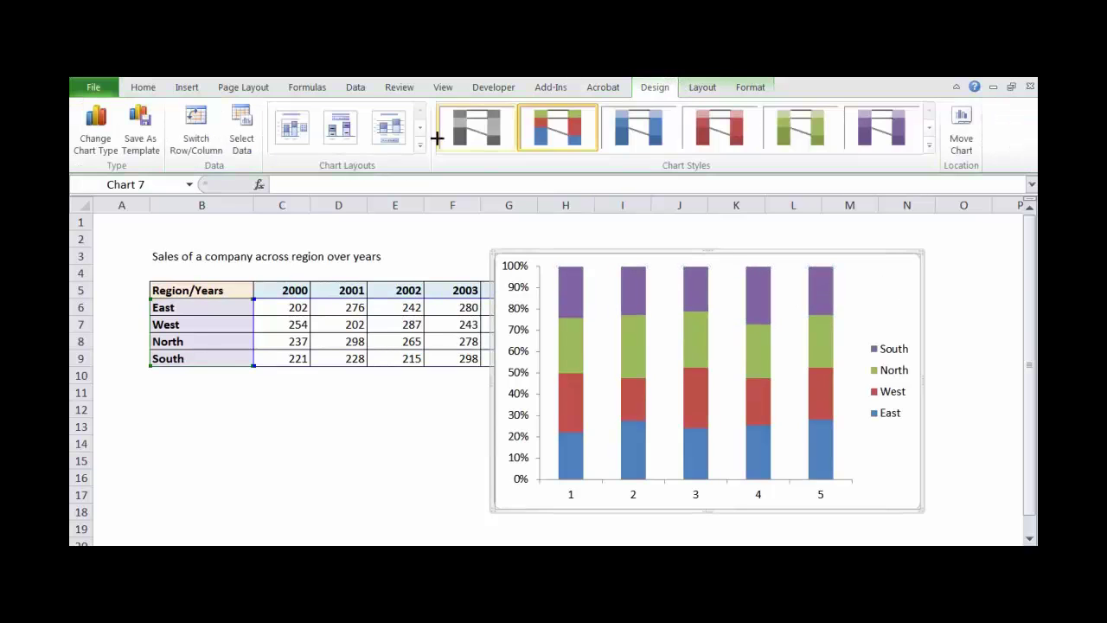
pyautogui.click(418, 145)
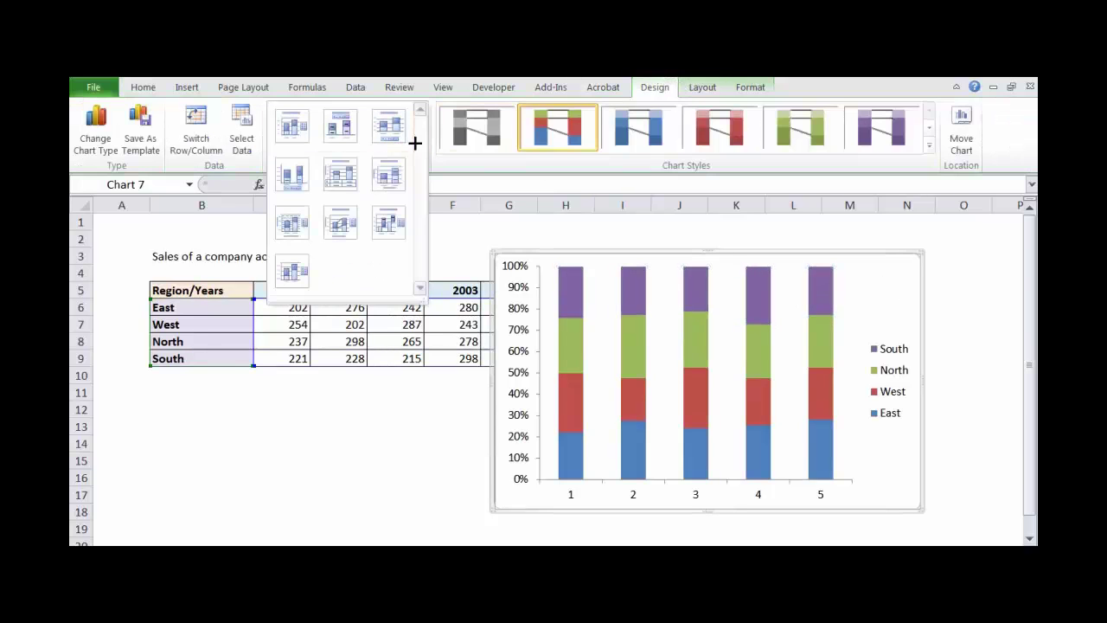
pyautogui.click(284, 227)
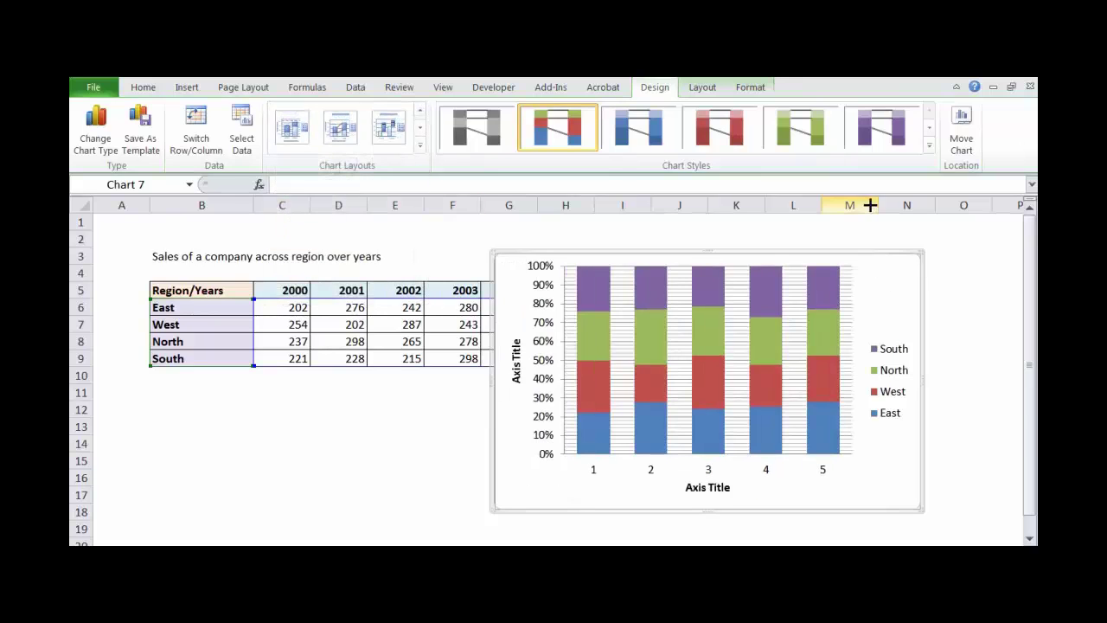
pyautogui.hotkey('ctrl', 'z')
pyautogui.click(420, 143)
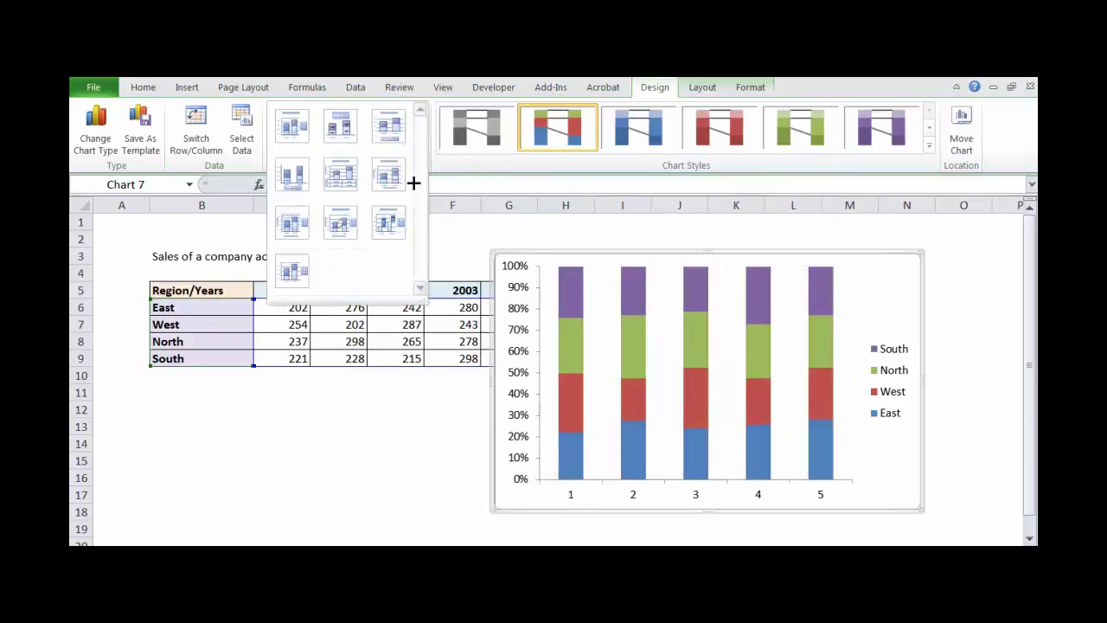
pyautogui.click(340, 126)
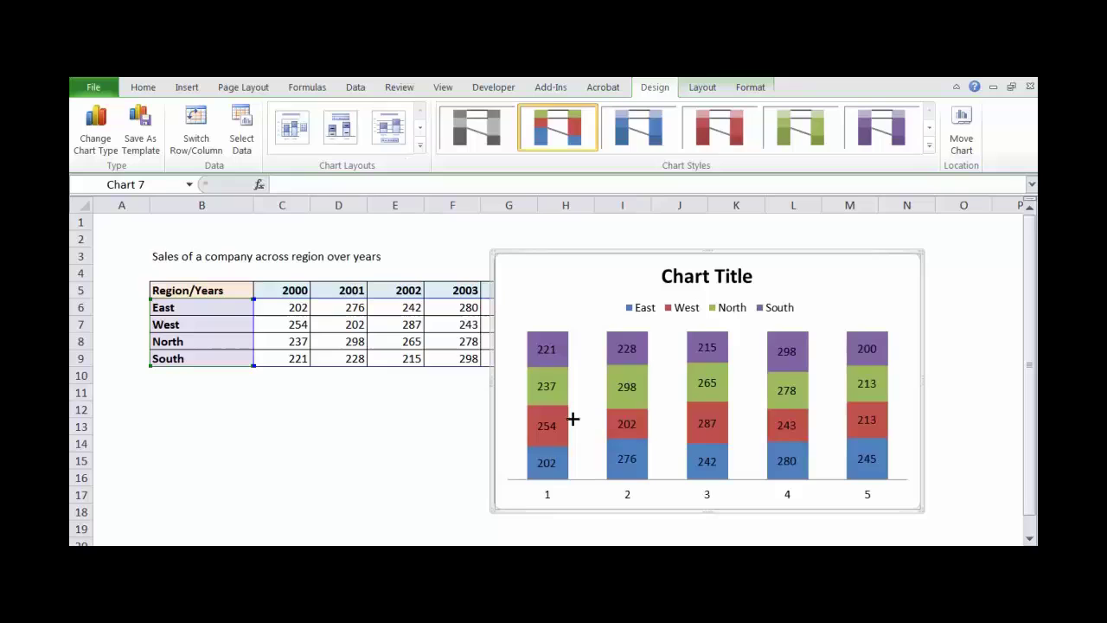
pyautogui.click(419, 145)
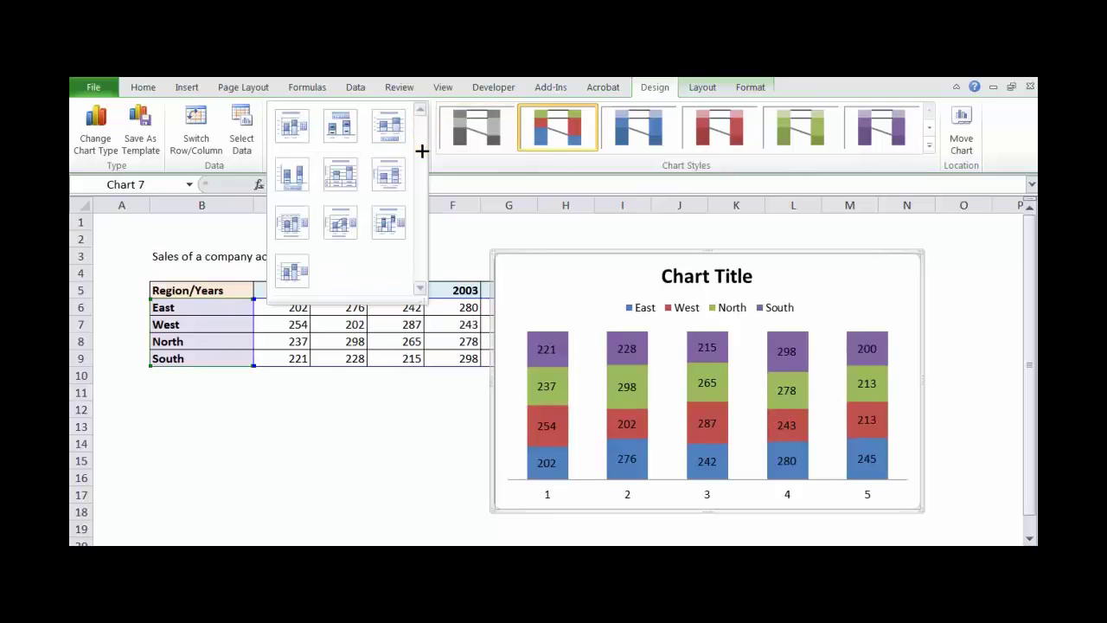
pyautogui.click(291, 229)
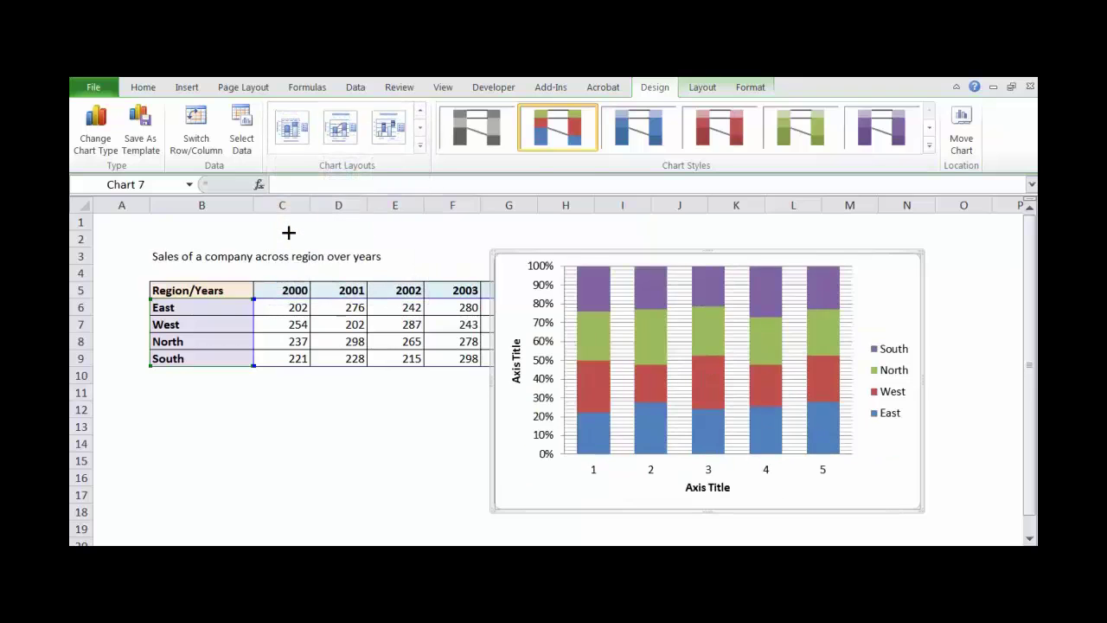
# Apply the layout with a title and series lines, then move the chart up-left and enlarge it.
pyautogui.click(349, 130)
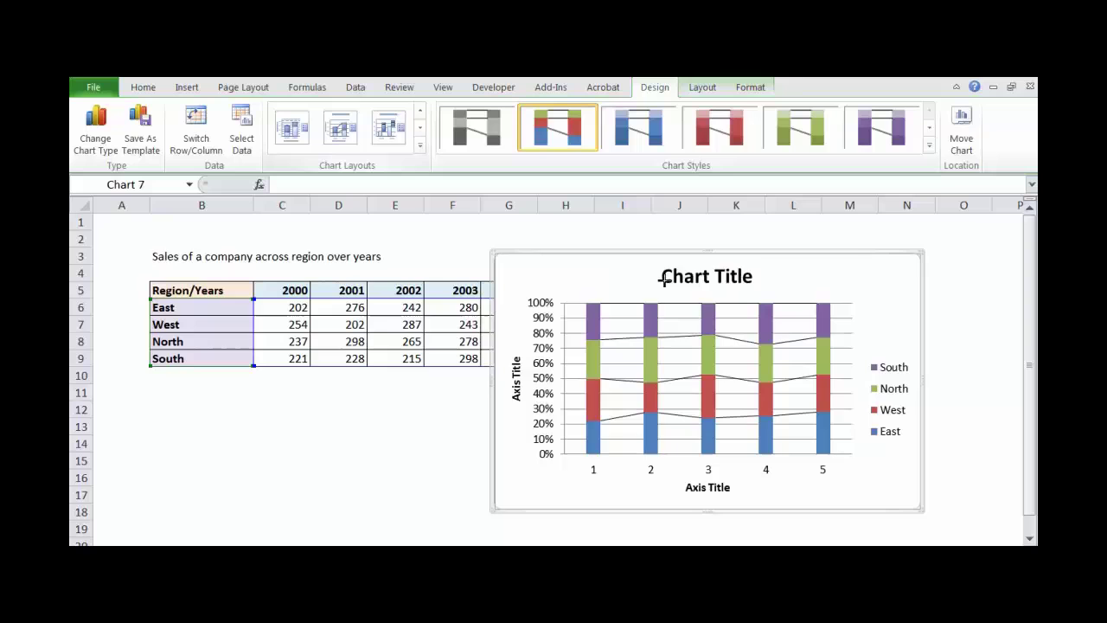
pyautogui.moveTo(857, 265); pyautogui.dragTo(646, 225)
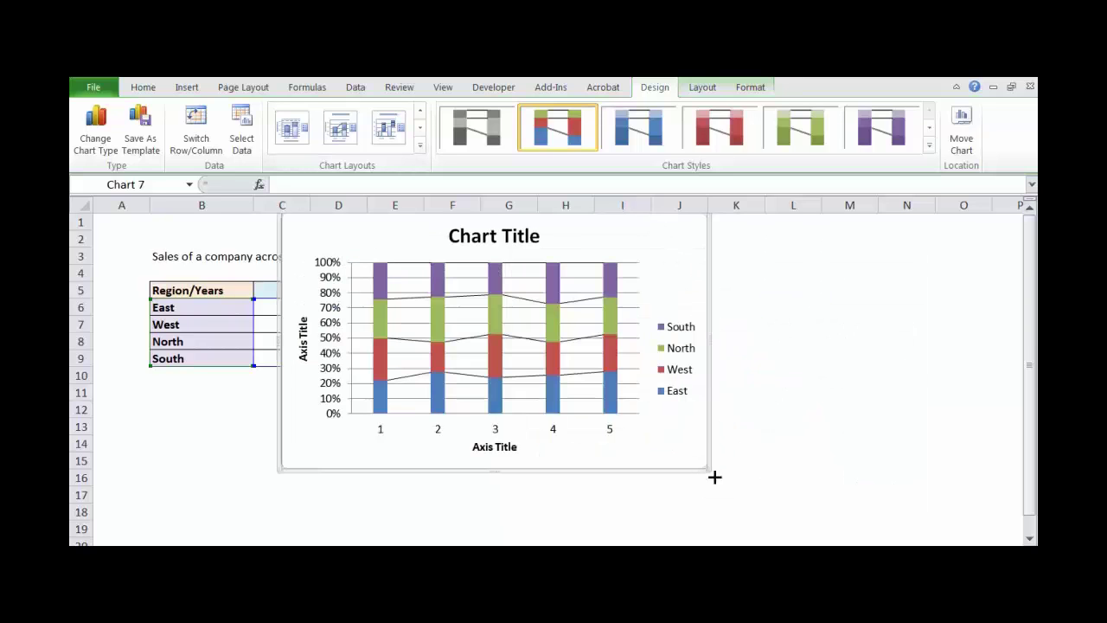
pyautogui.moveTo(707, 470); pyautogui.dragTo(899, 545)
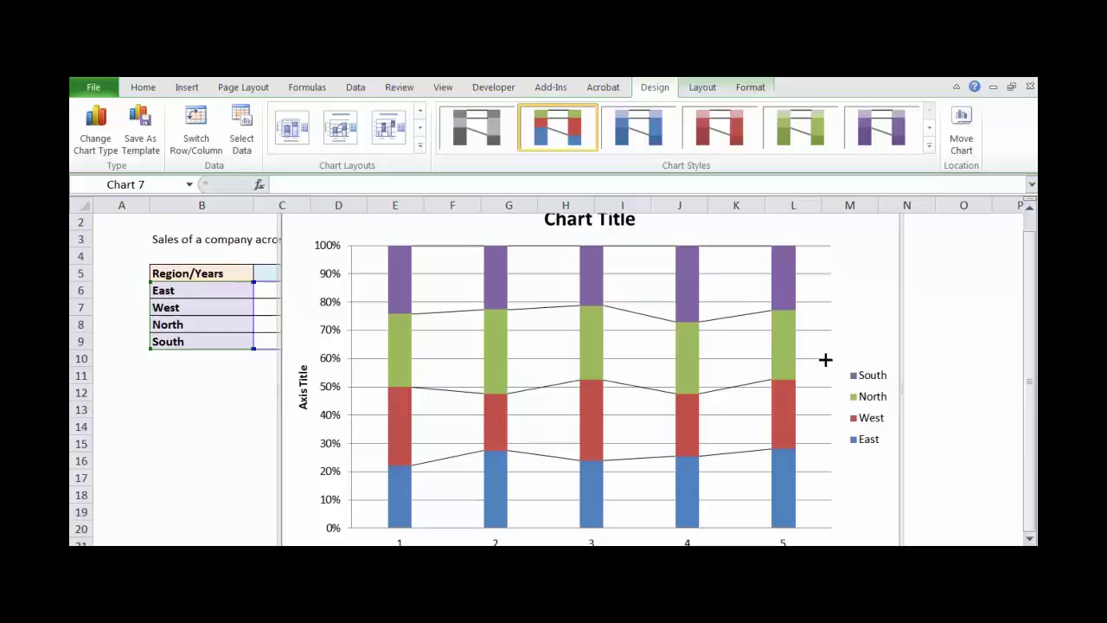
# Delete the chart's horizontal gridlines, then make further drags on the sheet.
pyautogui.click(825, 359)
pyautogui.press('Delete')
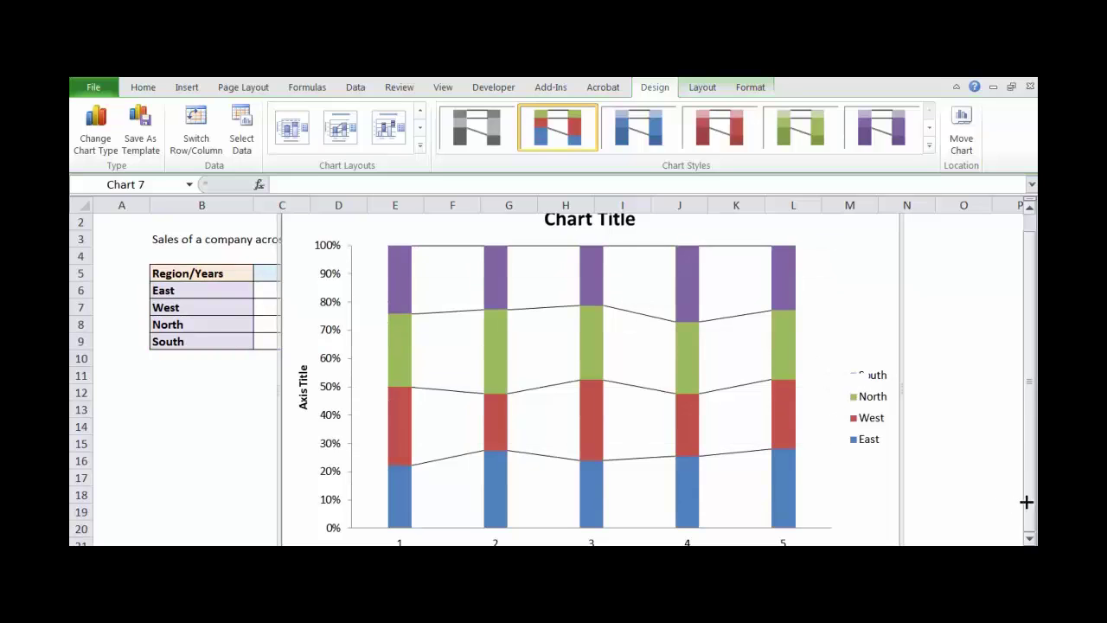
pyautogui.moveTo(413, 465)
pyautogui.mouseDown()
pyautogui.moveTo(474, 451)
pyautogui.moveTo(564, 465)
pyautogui.moveTo(666, 451)
pyautogui.mouseUp()
pyautogui.moveTo(746, 459); pyautogui.dragTo(775, 443)
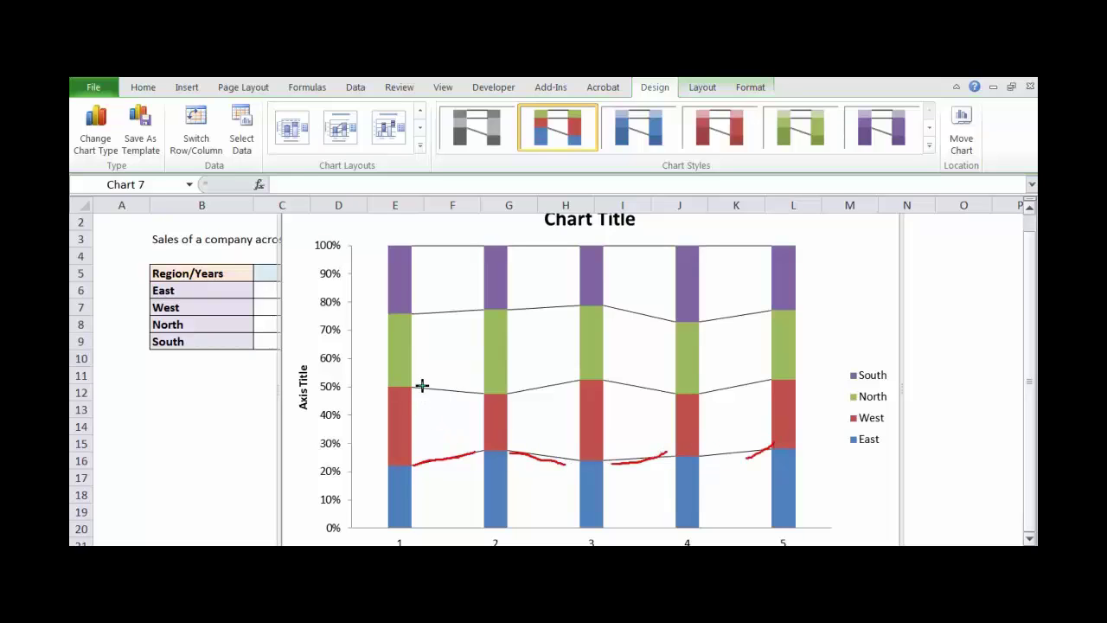
pyautogui.moveTo(423, 385); pyautogui.dragTo(467, 400)
pyautogui.press('e')
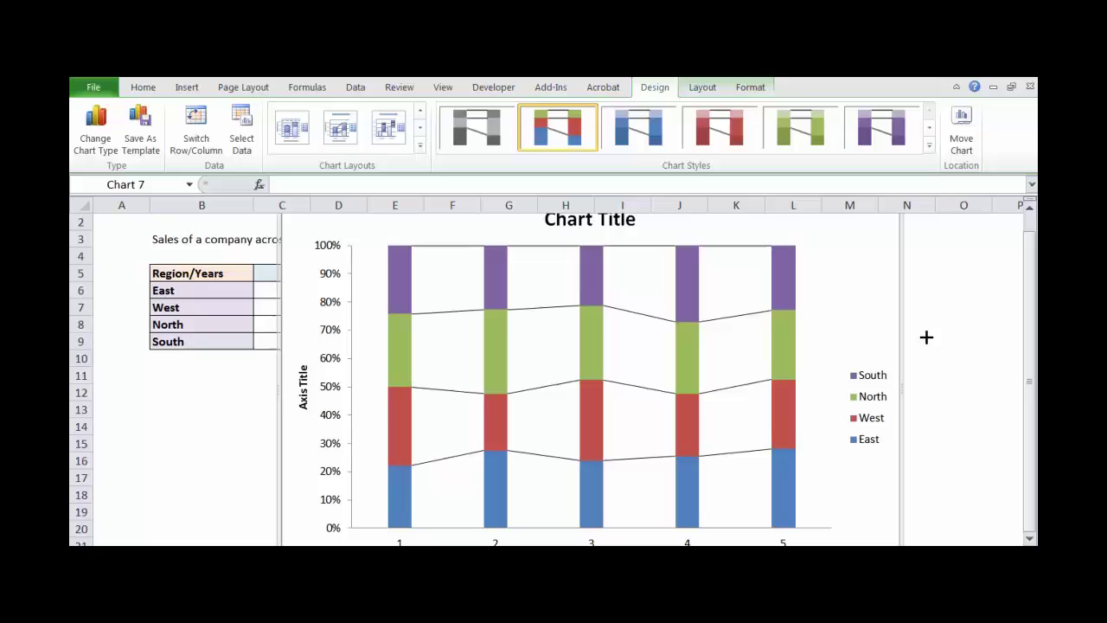
# In Format Series Lines, set the series lines' dash type to a dashed pattern.
pyautogui.click(746, 313)
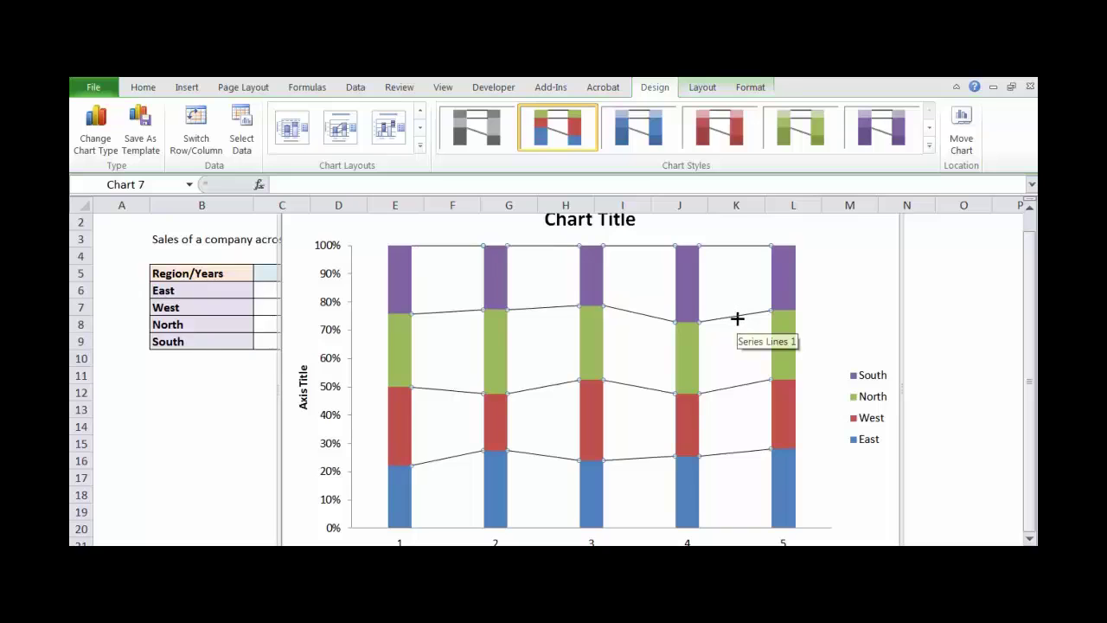
pyautogui.rightClick(738, 317)
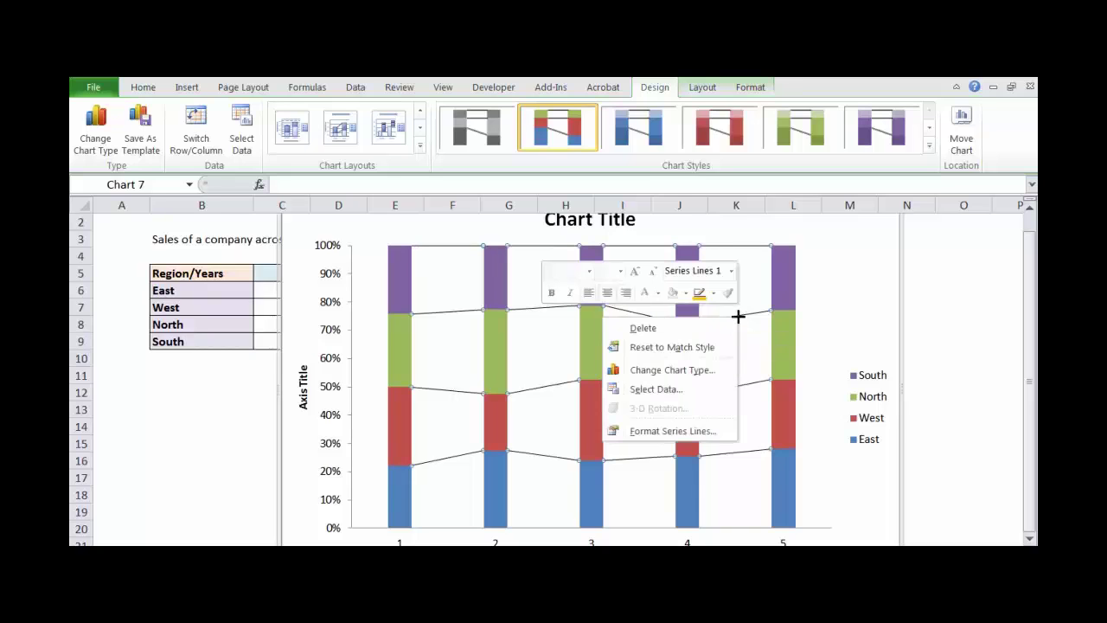
pyautogui.click(690, 426)
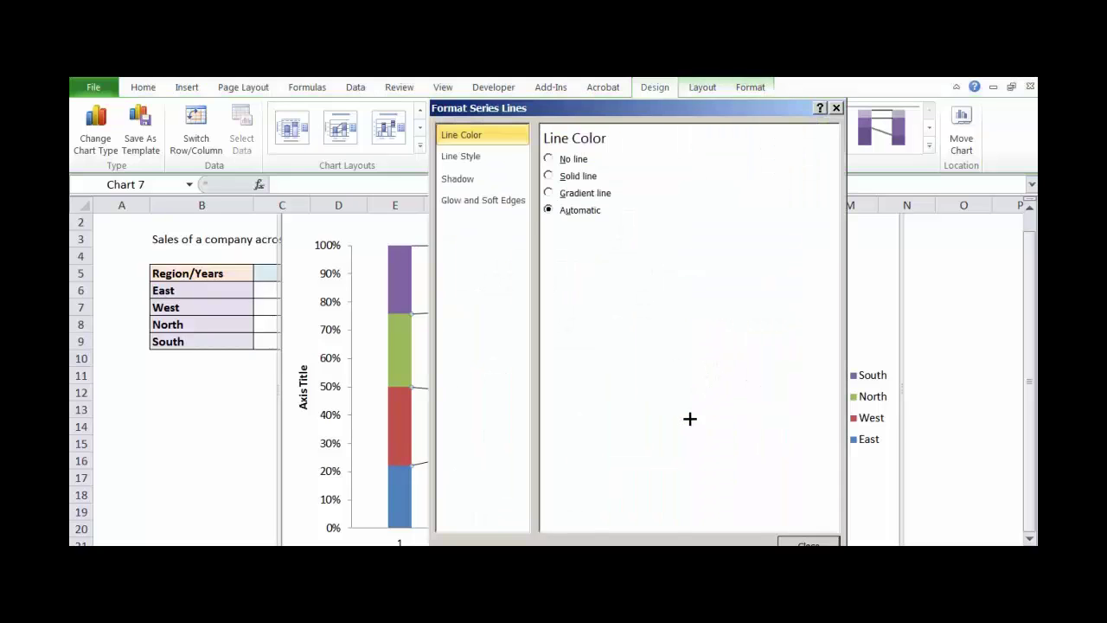
pyautogui.click(576, 174)
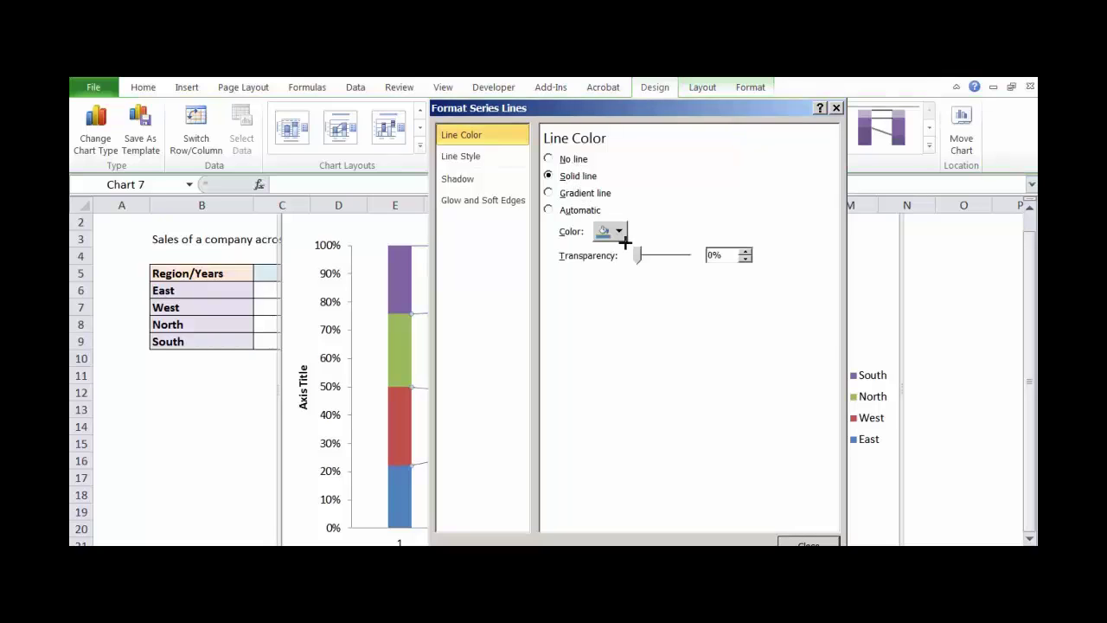
pyautogui.click(571, 192)
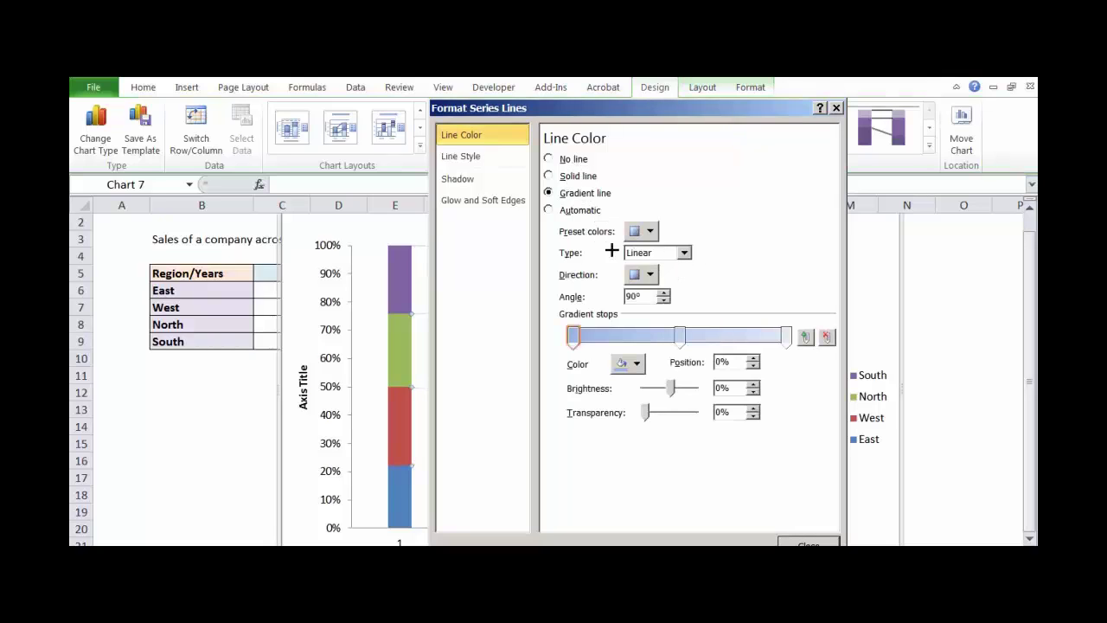
pyautogui.click(463, 157)
pyautogui.click(644, 203)
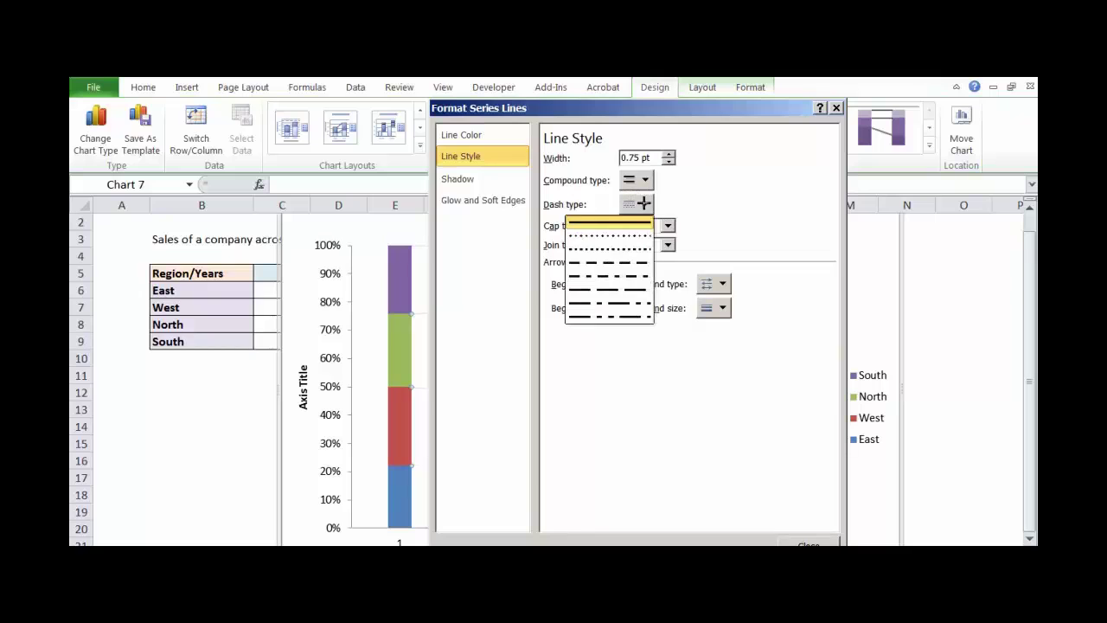
pyautogui.click(631, 275)
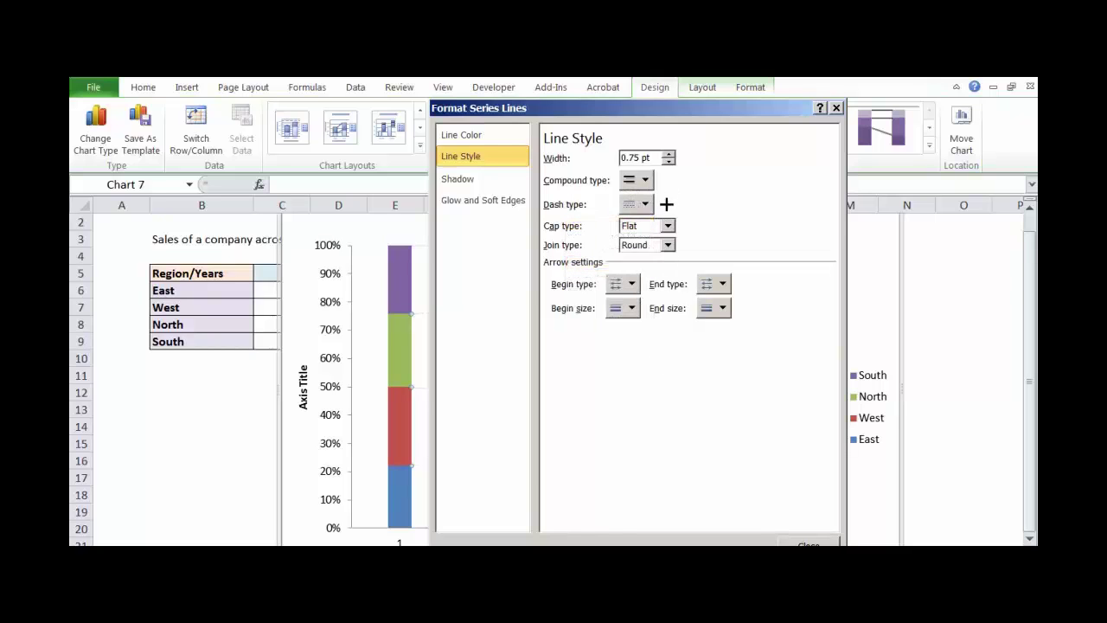
pyautogui.click(808, 543)
pyautogui.click(982, 427)
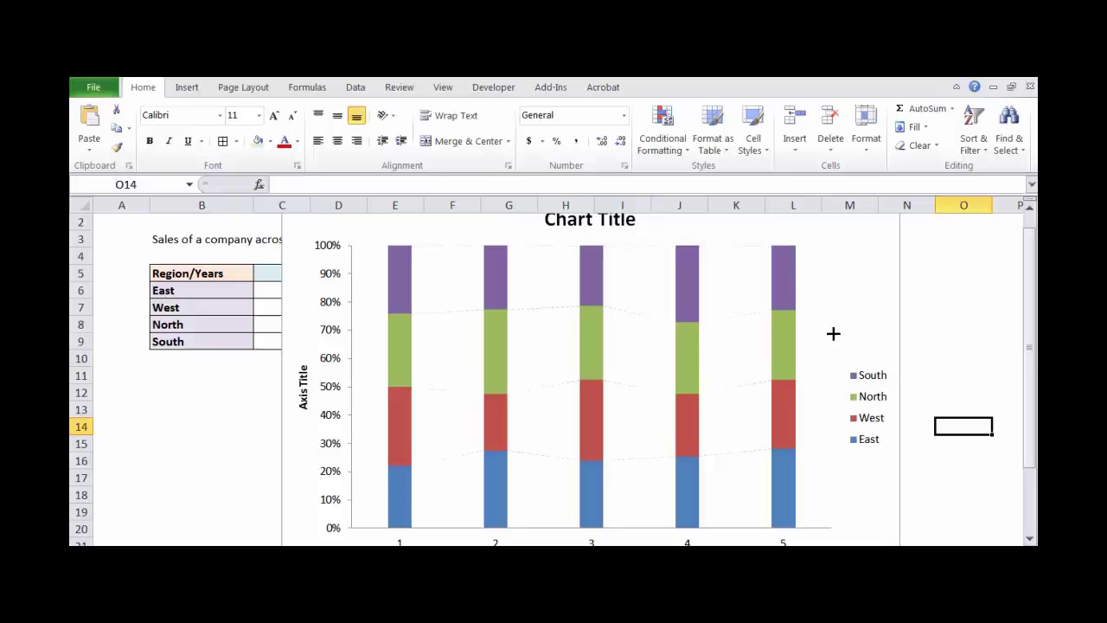
# Use Move Chart with the New sheet option to give the chart its own chart sheet.
pyautogui.click(349, 228)
pyautogui.click(960, 147)
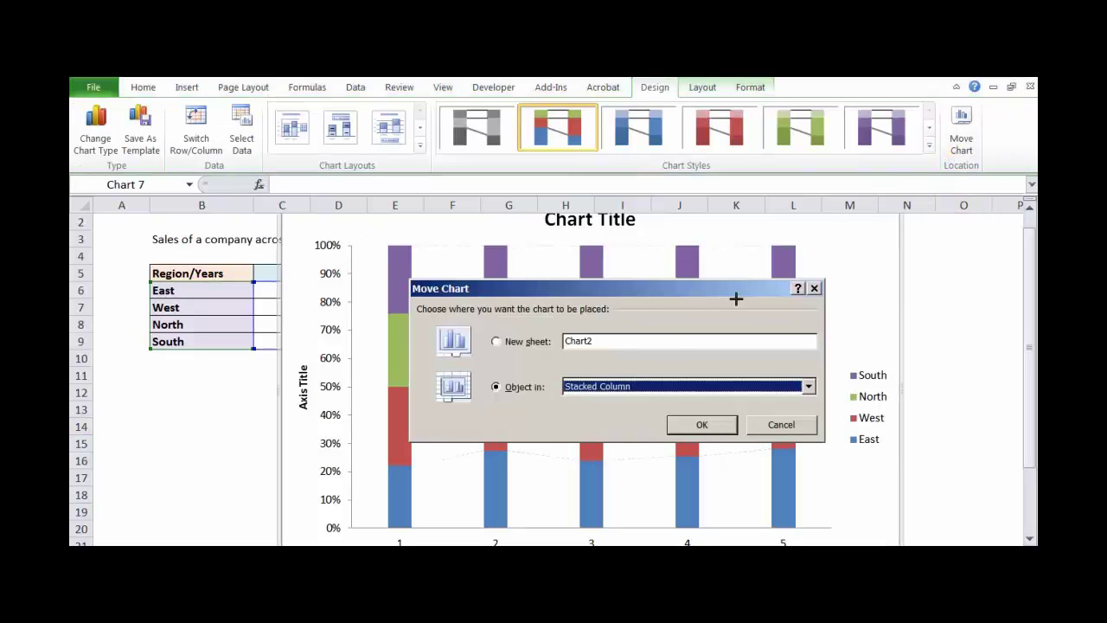
pyautogui.click(512, 340)
pyautogui.click(730, 426)
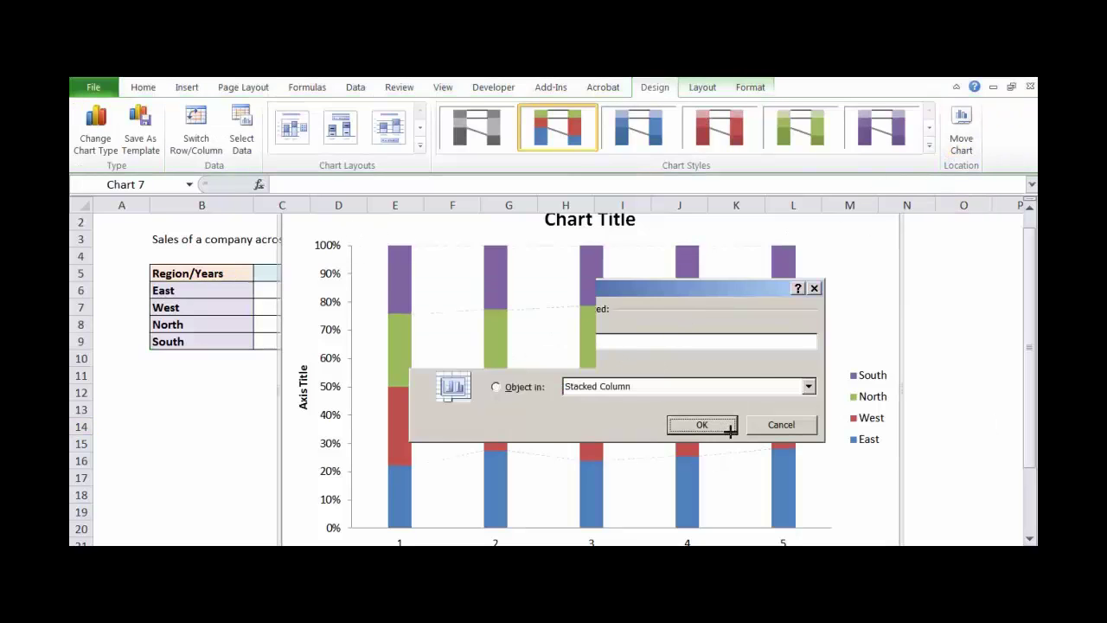
pyautogui.click(850, 374)
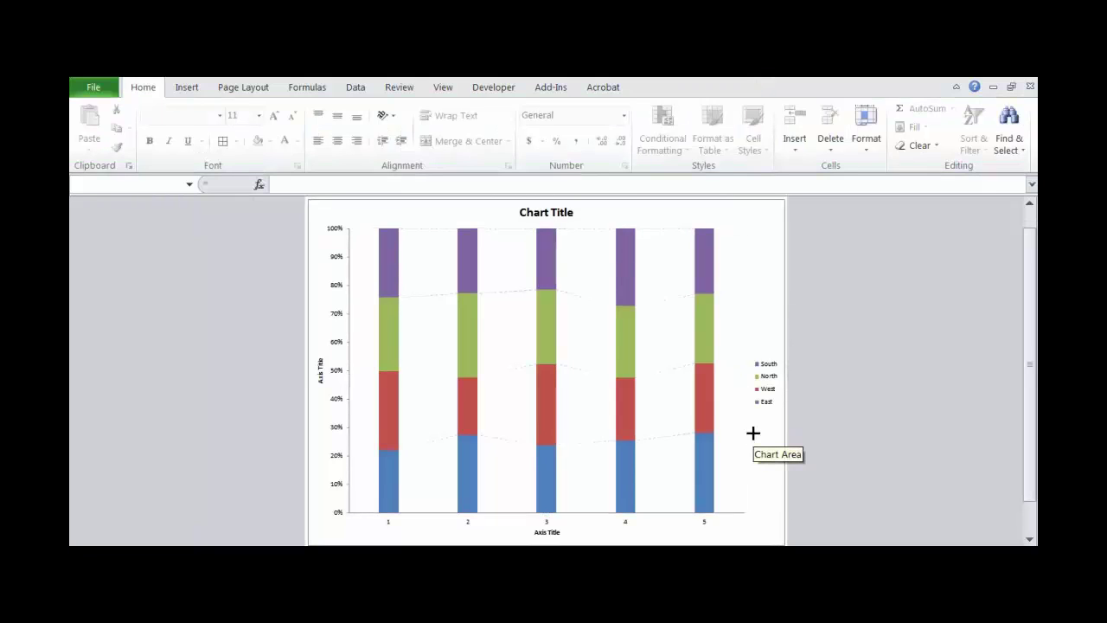
# Return to the sales data worksheet with Ctrl+Page Up.
pyautogui.hotkey('ctrl', 'pageup')
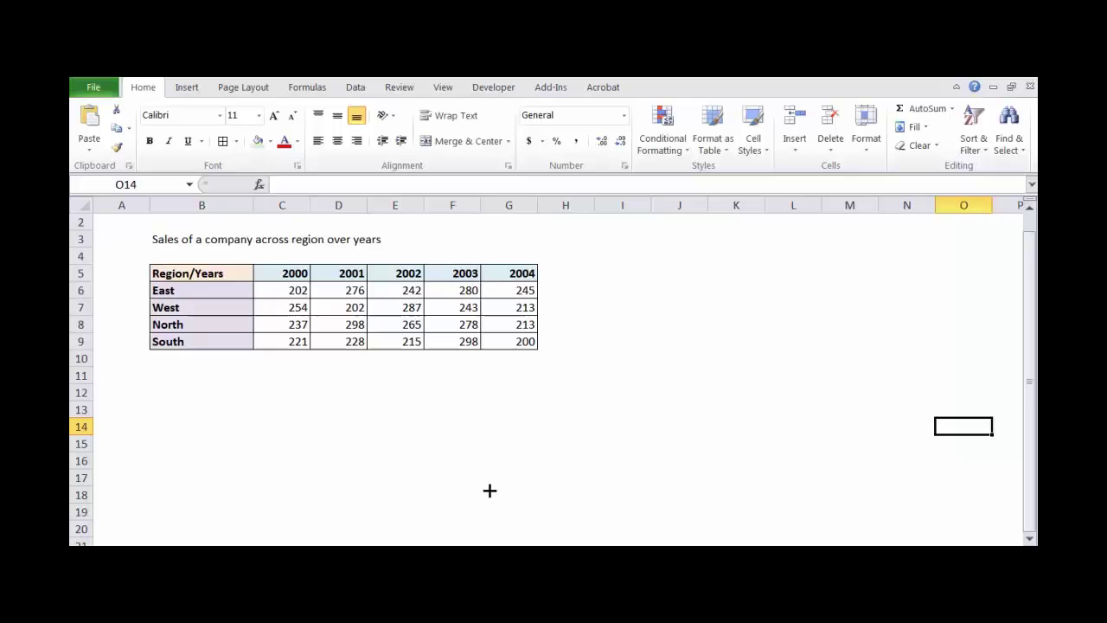